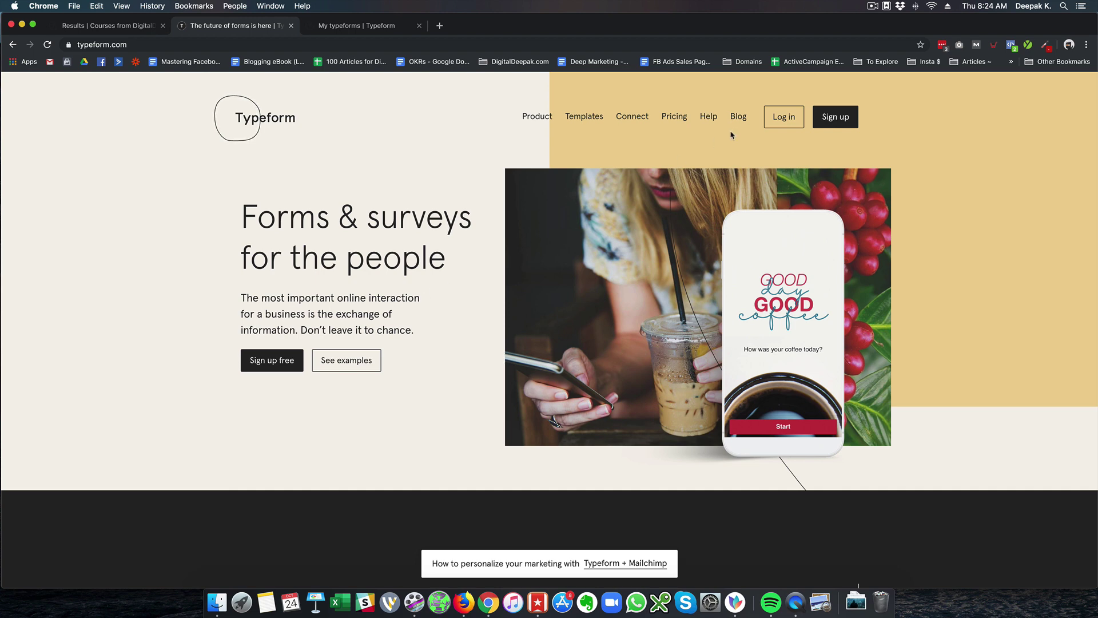
Step: Open the pricing page and compare monthly and yearly prices on Essentials, Professional and Premium
left_click(674, 118)
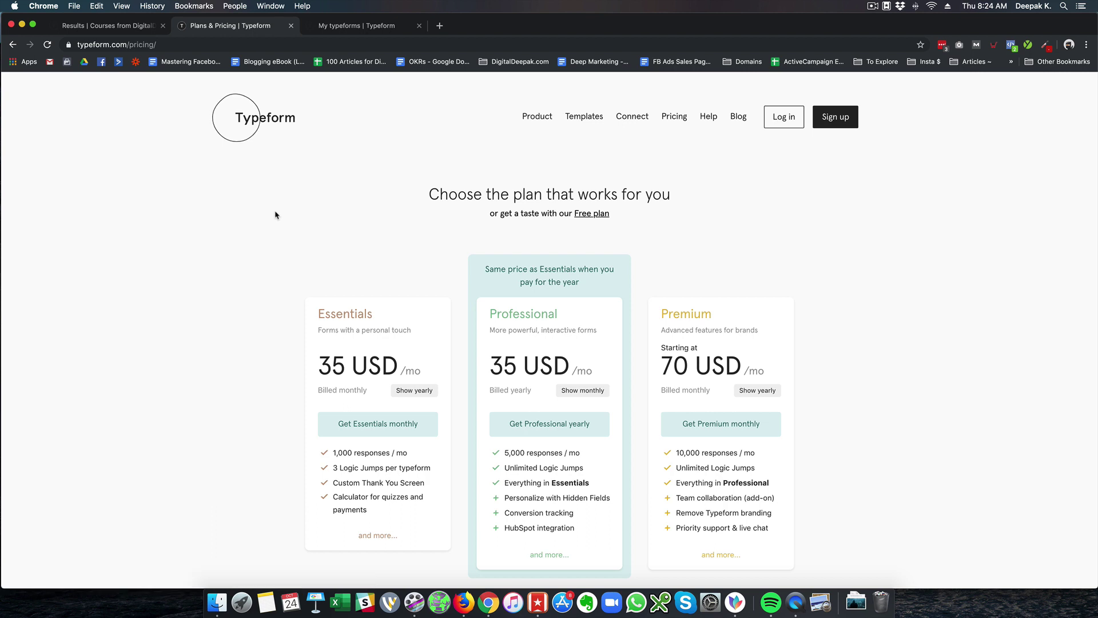
scroll(275, 214, "down", 5)
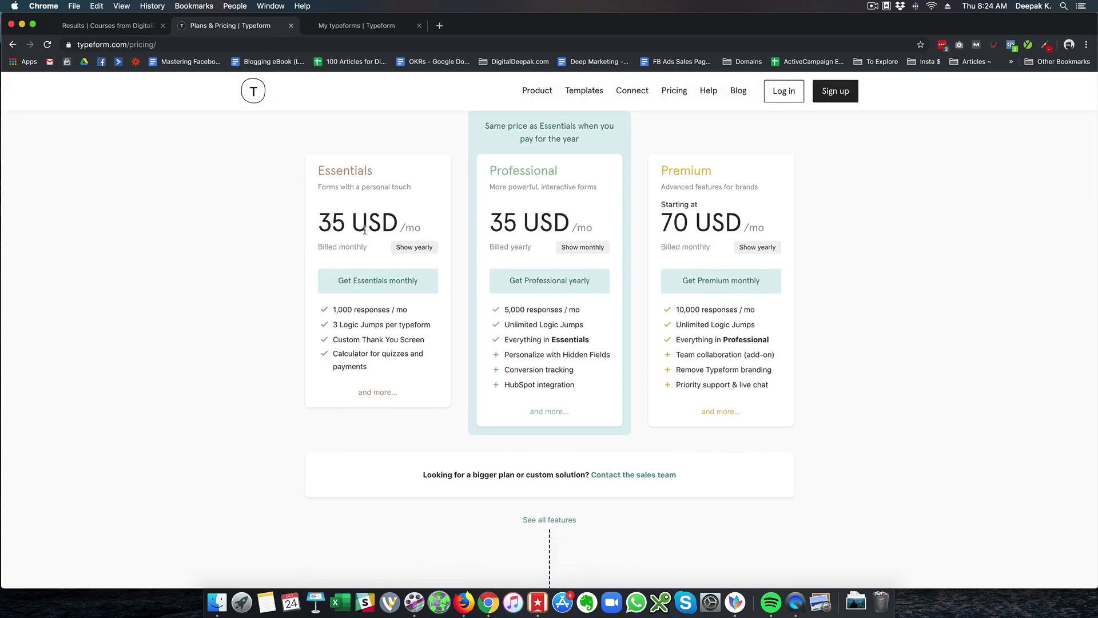
left_click(430, 249)
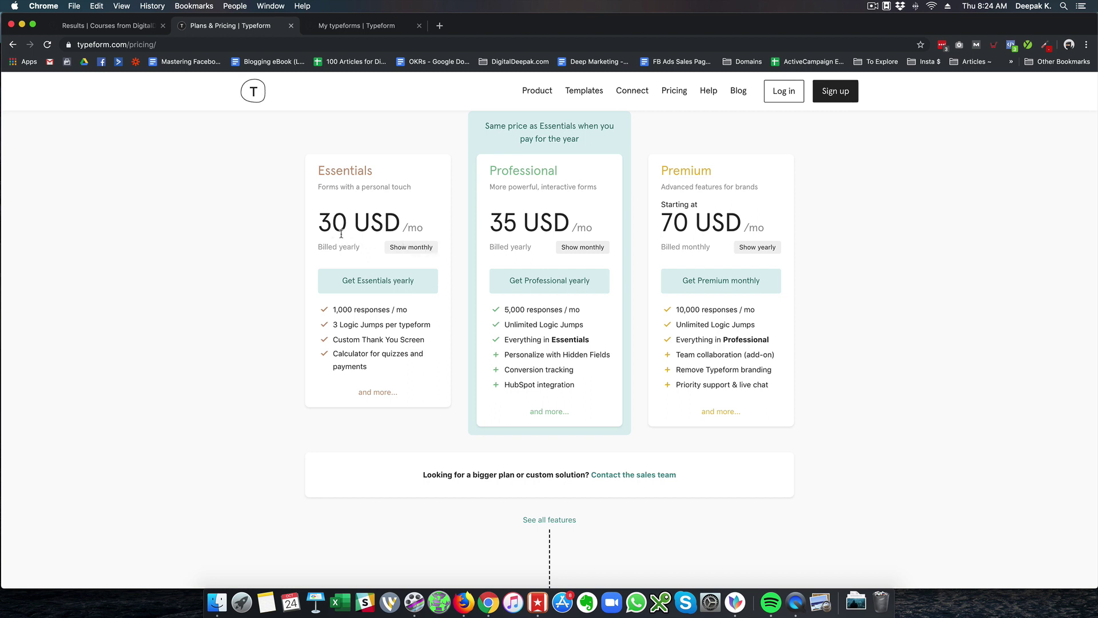
left_click(419, 250)
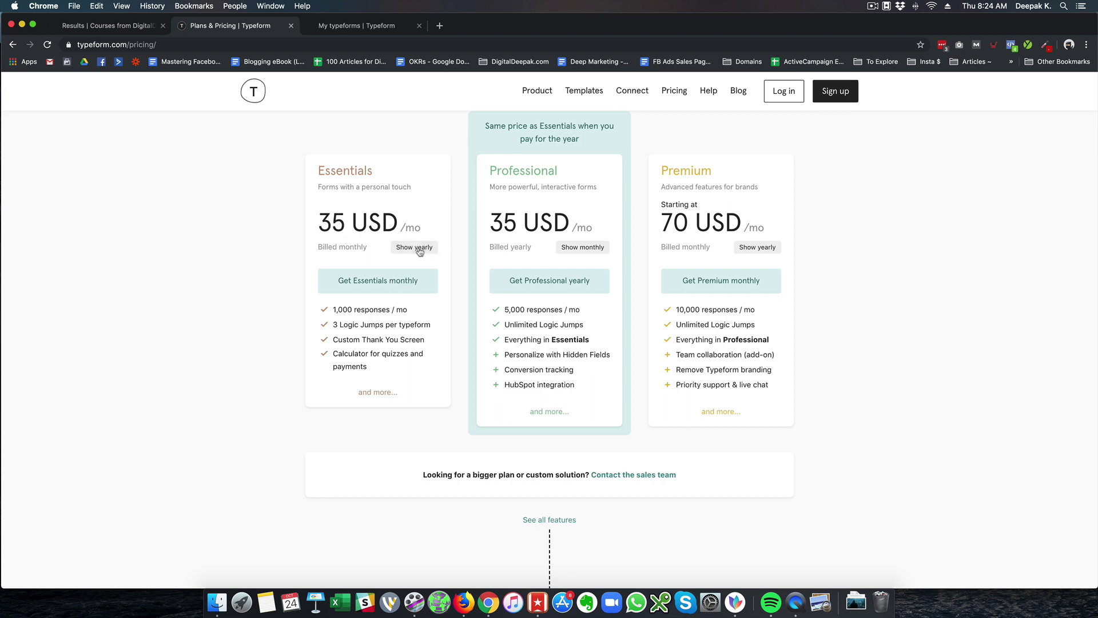
left_click(570, 250)
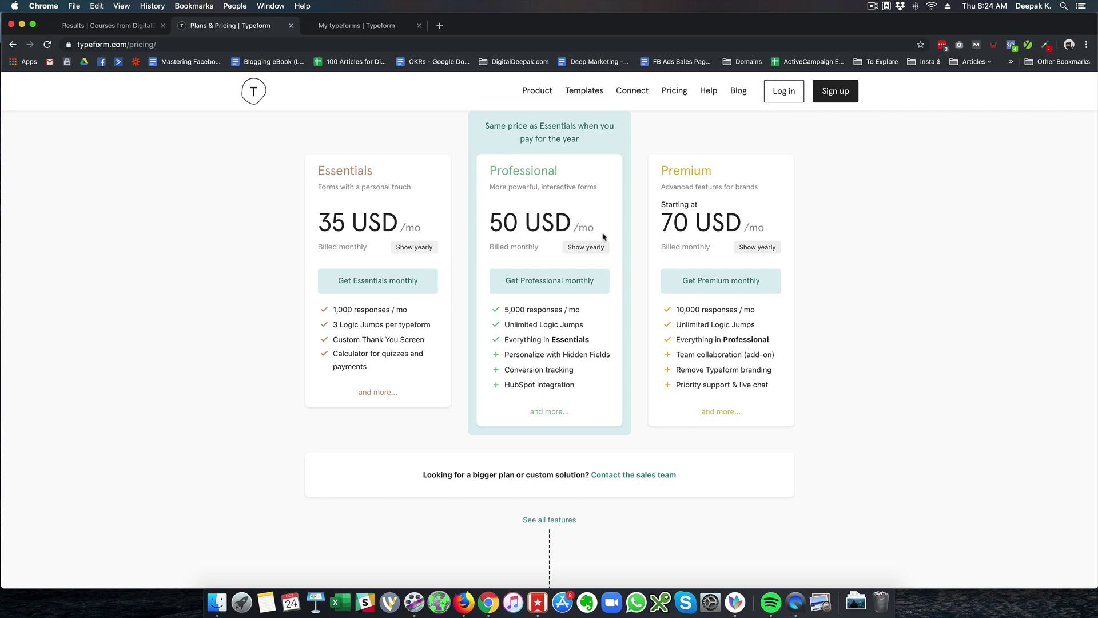
left_click(597, 249)
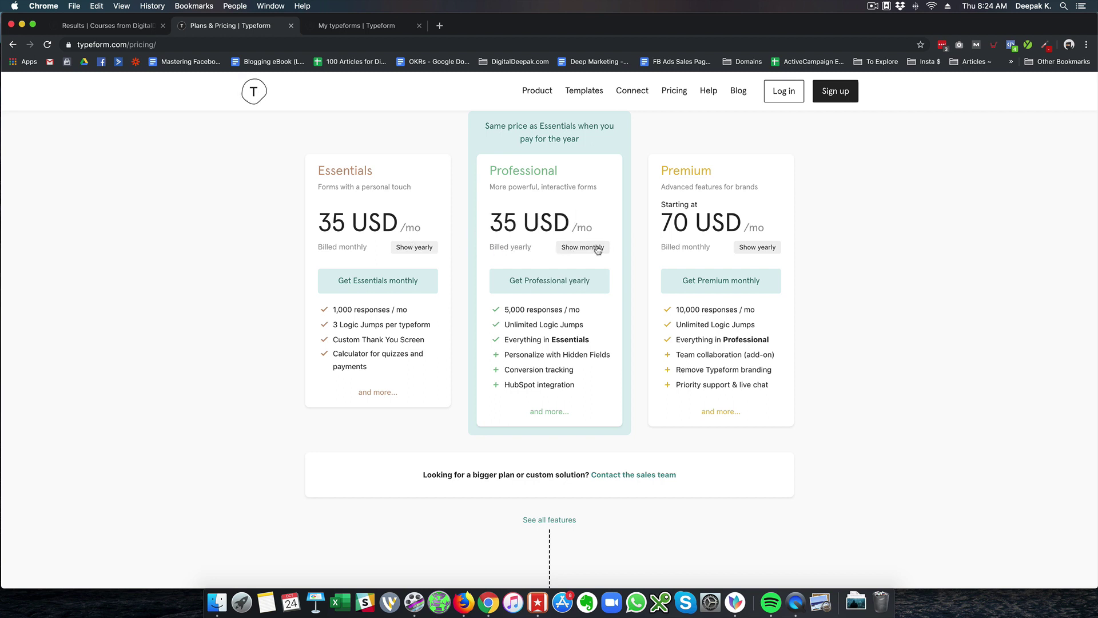
left_click(762, 253)
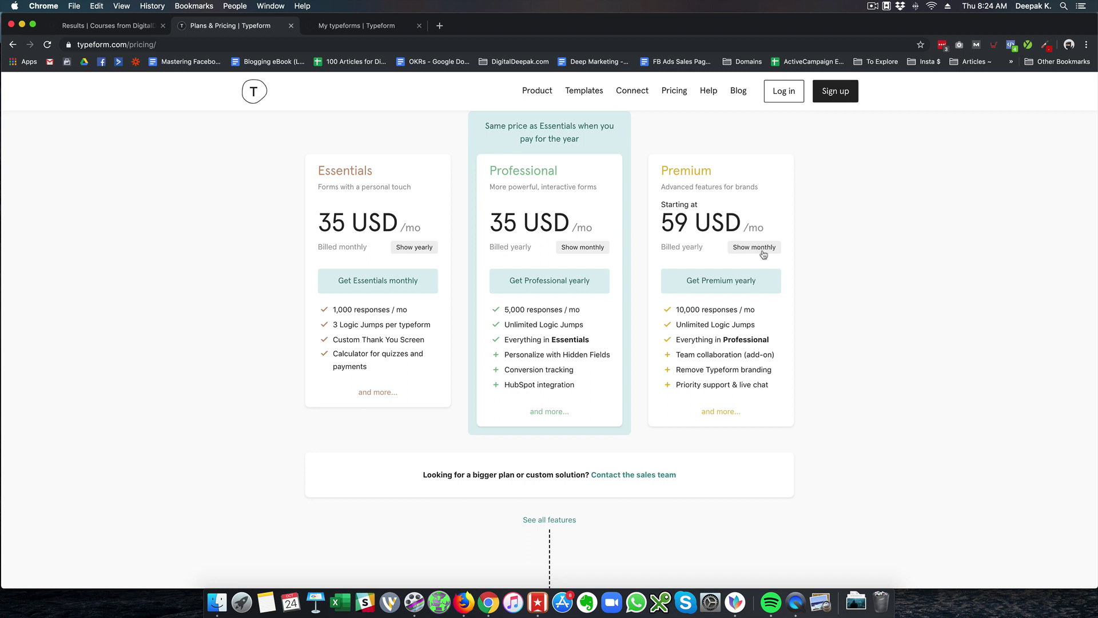
left_click(763, 252)
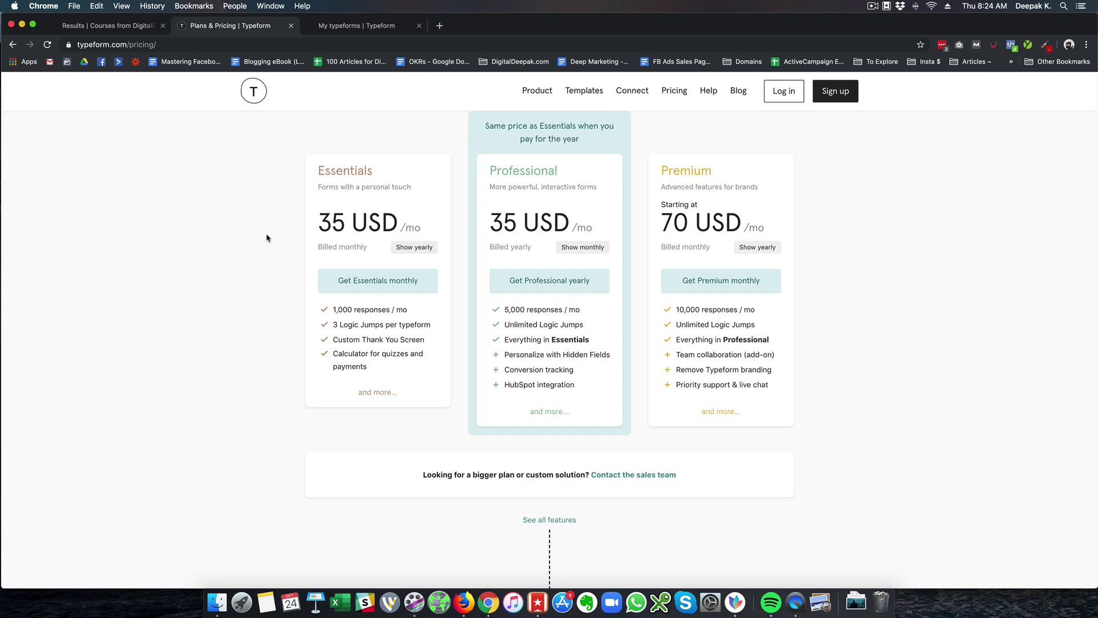
Step: Switch the Professional plan back to monthly billing at 50 USD/mo
scroll(267, 238, "up", 2)
scroll(267, 238, "down", 3)
mouse_move(339, 296)
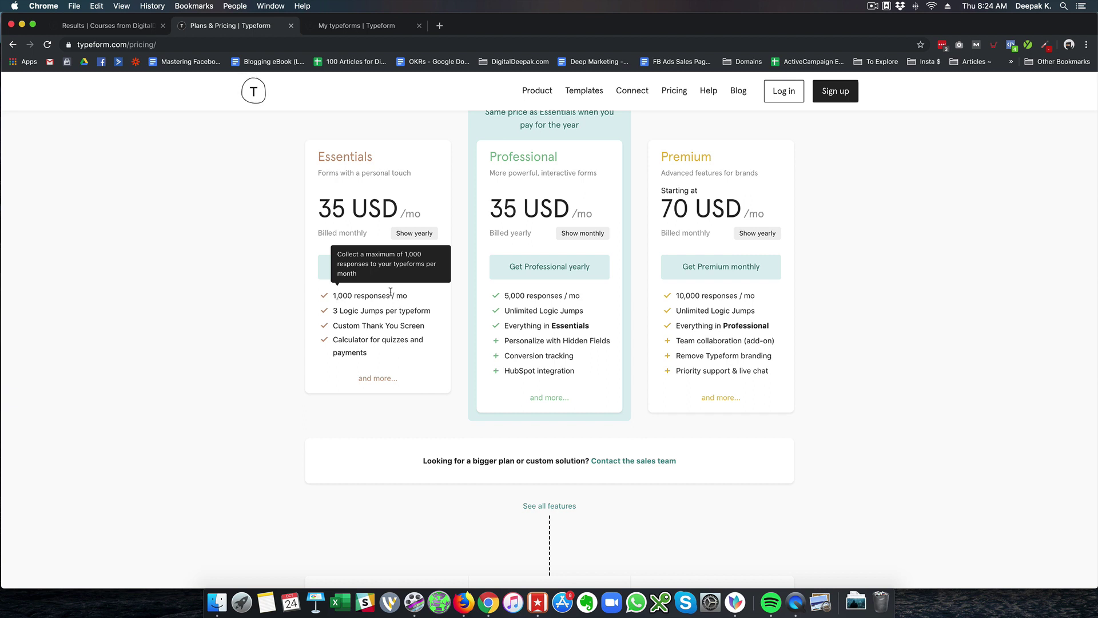
mouse_move(520, 307)
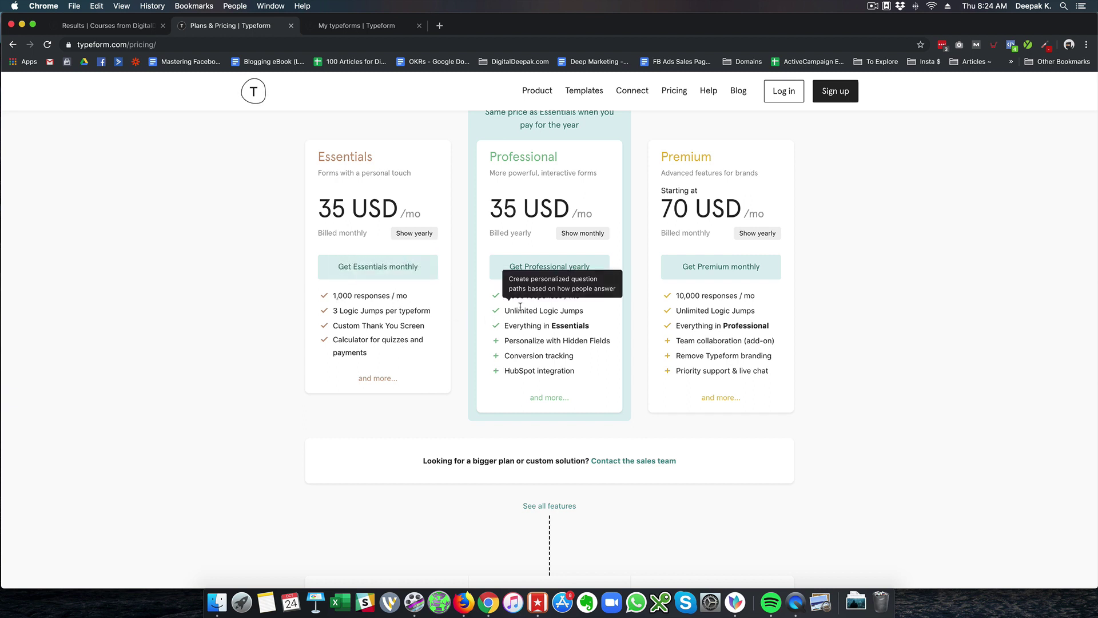
left_click(593, 234)
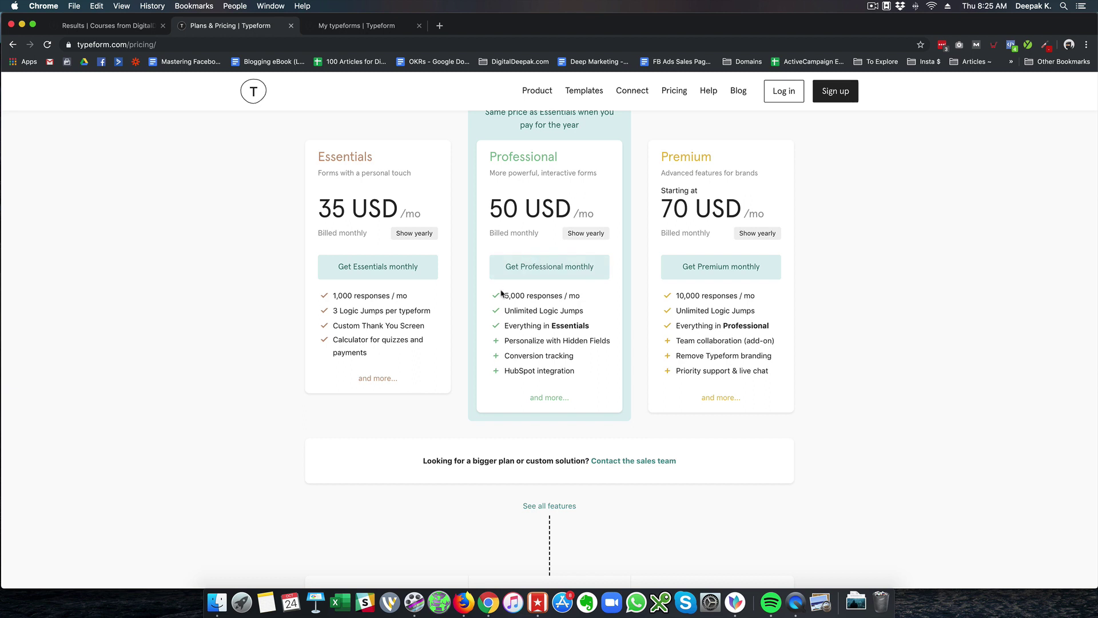
mouse_move(505, 298)
mouse_move(540, 313)
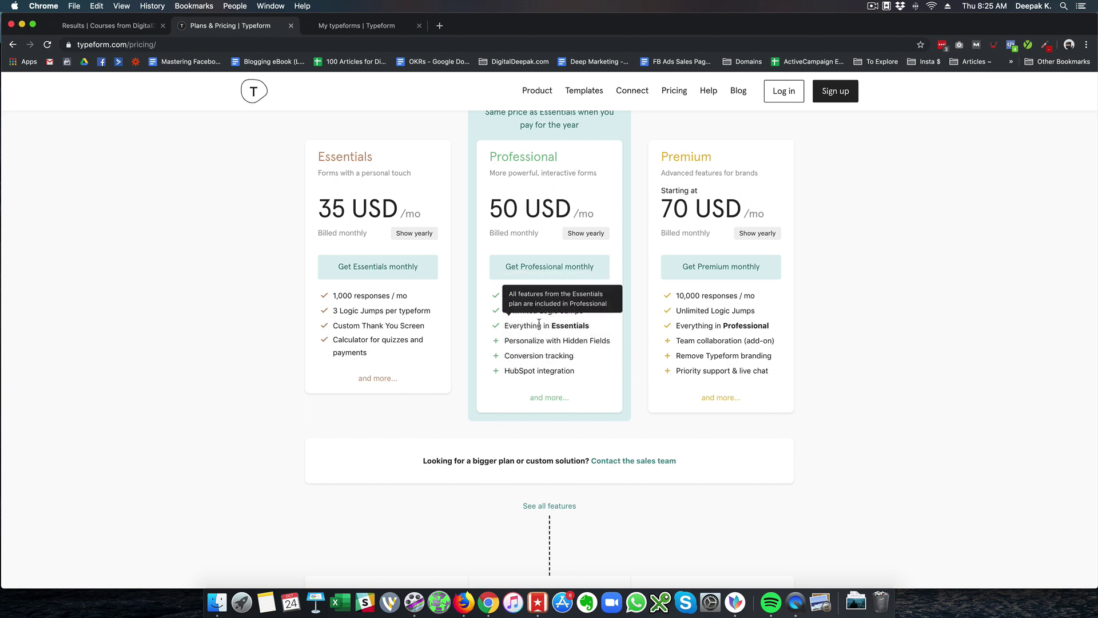
mouse_move(541, 343)
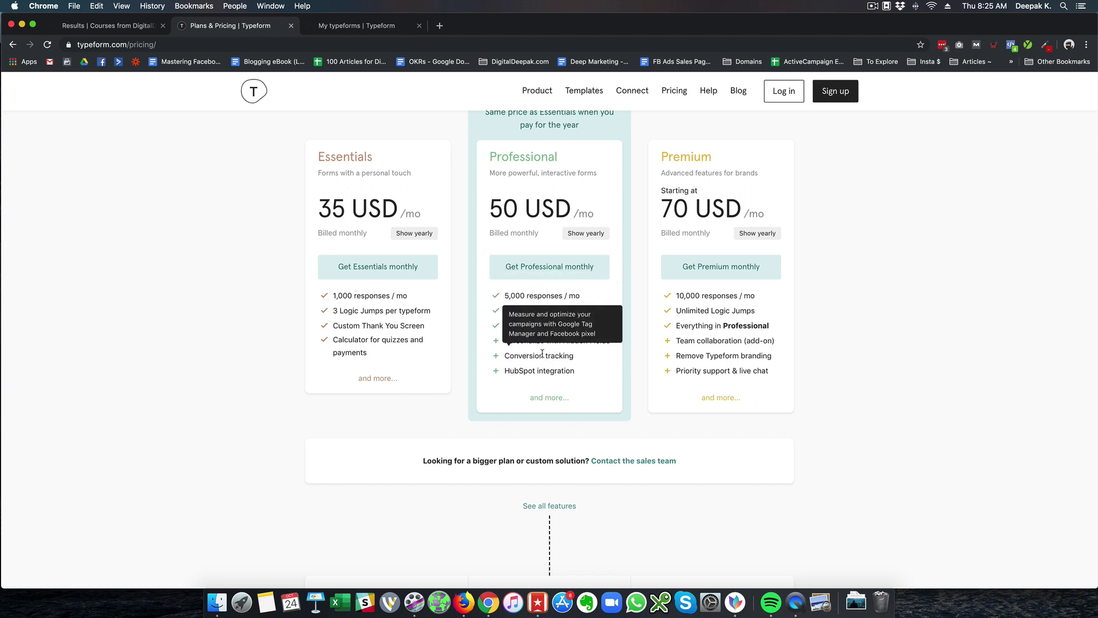
scroll(543, 372, "down", 5)
scroll(543, 392, "down", 5)
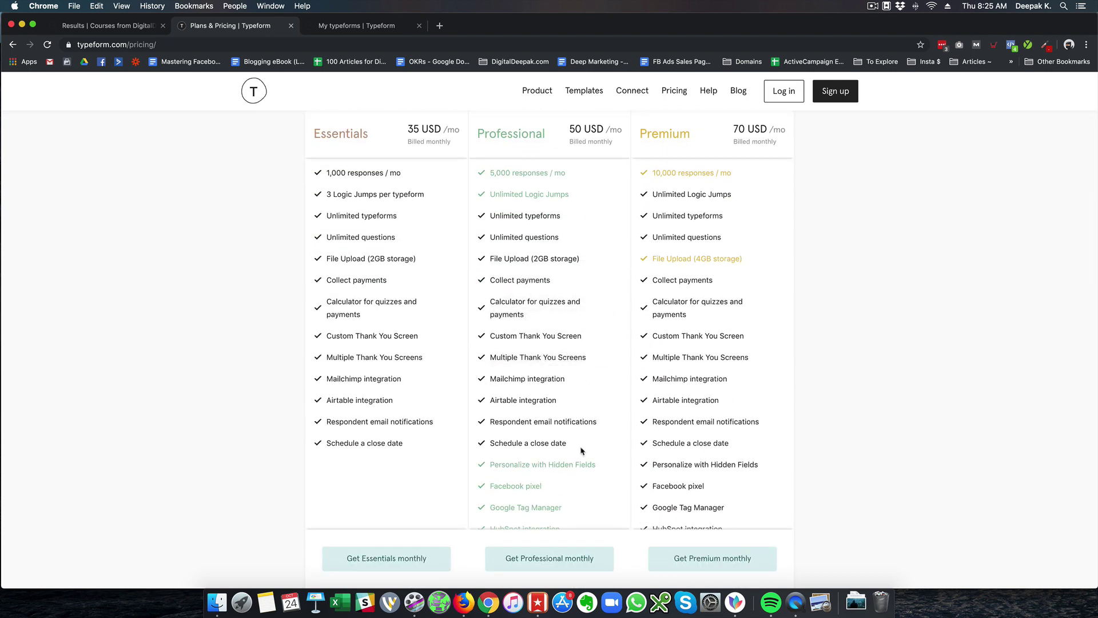
scroll(600, 369, "down", 5)
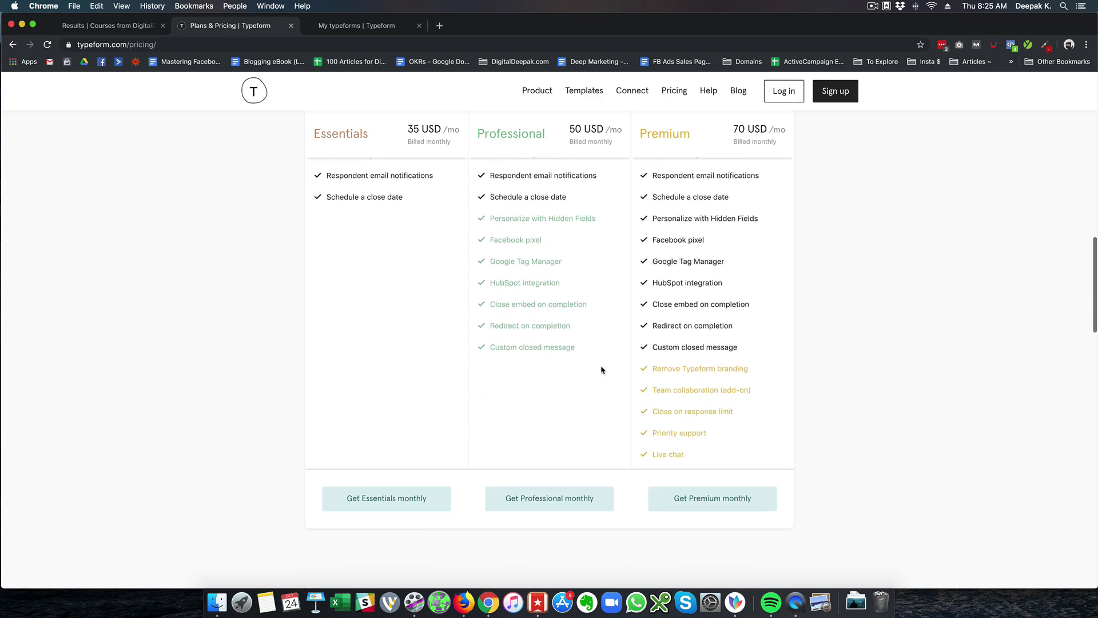
scroll(601, 369, "up", 3)
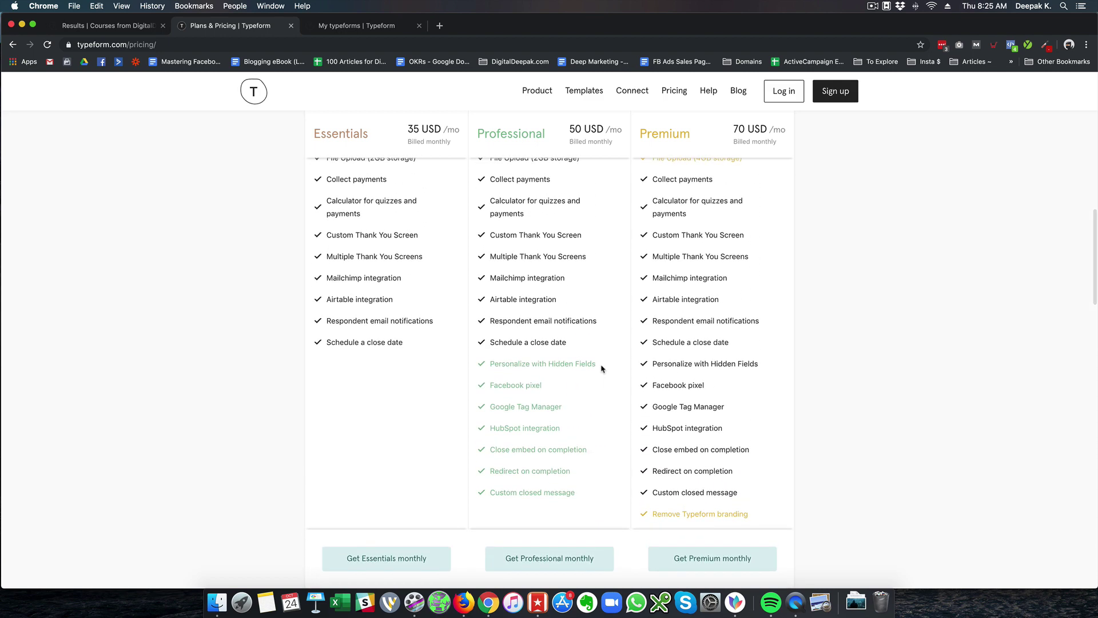
scroll(709, 364, "up", 1)
scroll(722, 366, "up", 4)
scroll(721, 363, "down", 4)
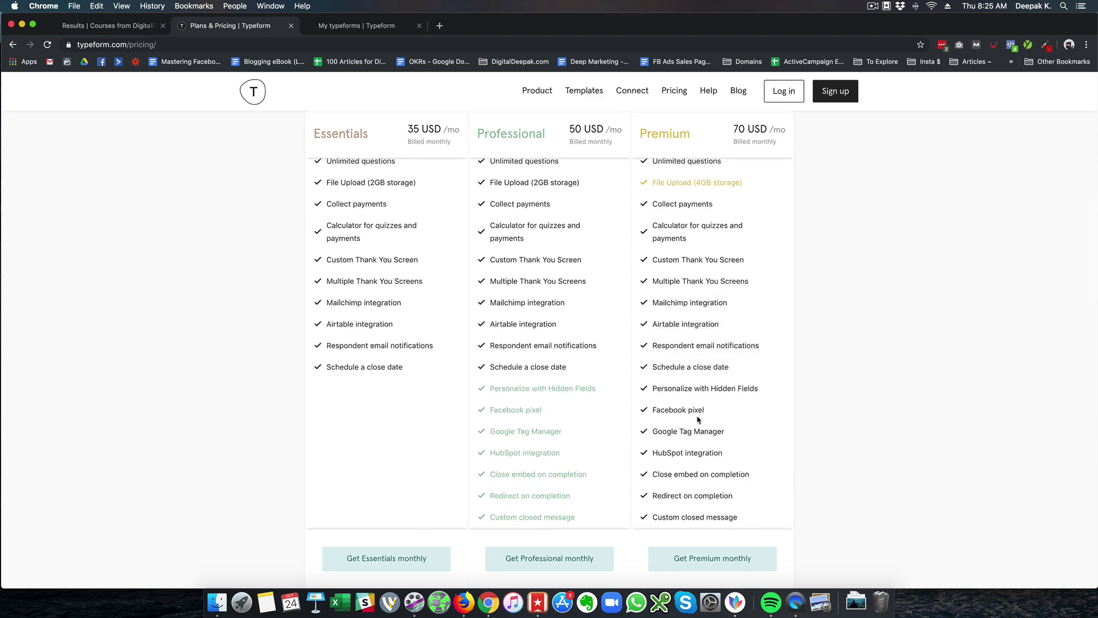
mouse_move(697, 410)
scroll(835, 415, "down", 5)
scroll(835, 415, "up", 4)
scroll(835, 415, "up", 10)
scroll(835, 416, "up", 3)
Step: Scroll through the Templates gallery, then go to the Product page 'Turn data collection into an experience'
left_click(596, 122)
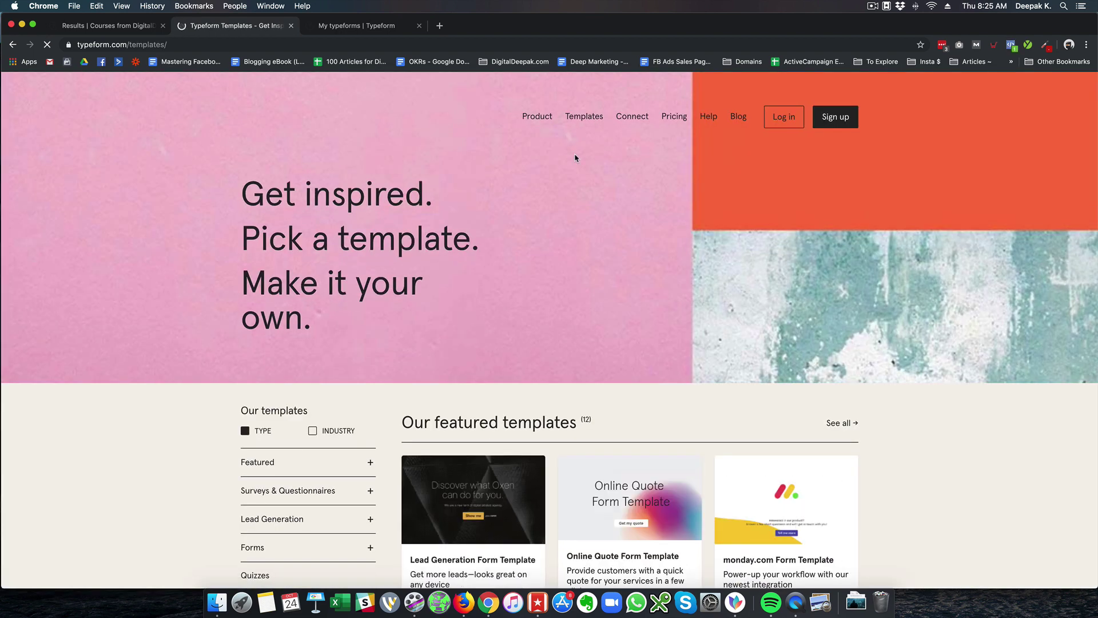
scroll(575, 158, "down", 5)
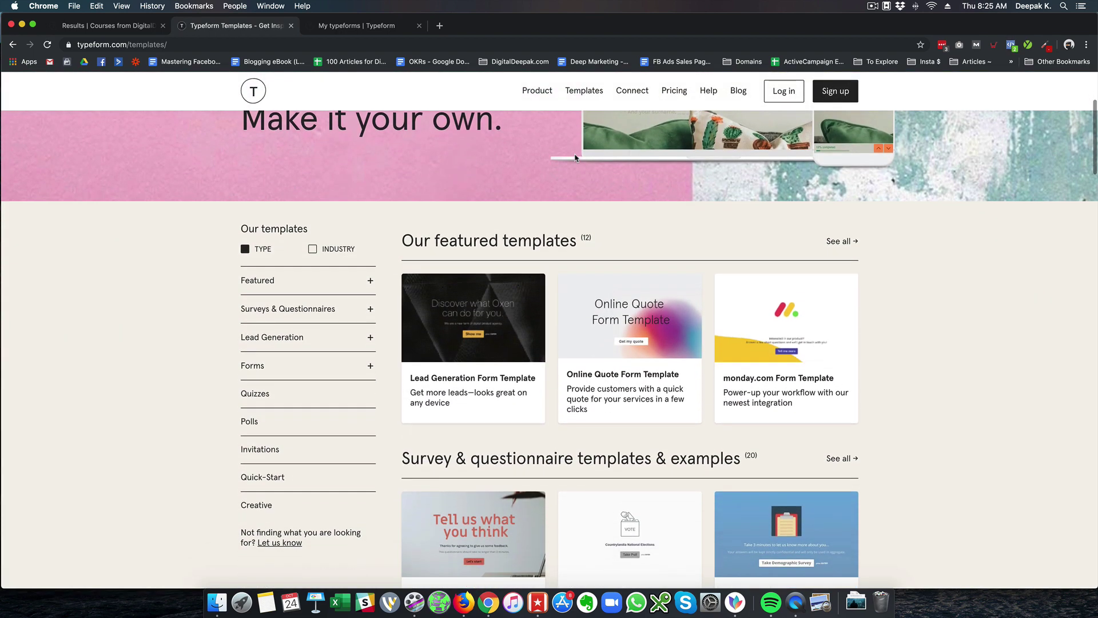
scroll(575, 158, "down", 5)
scroll(575, 158, "up", 7)
scroll(575, 158, "up", 2)
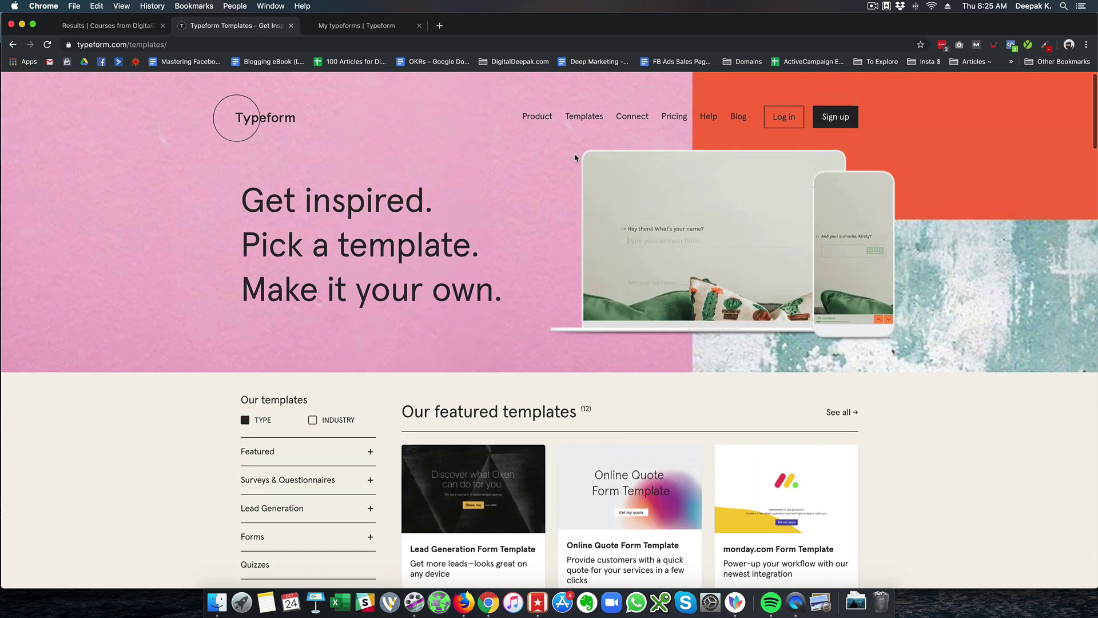
left_click(540, 123)
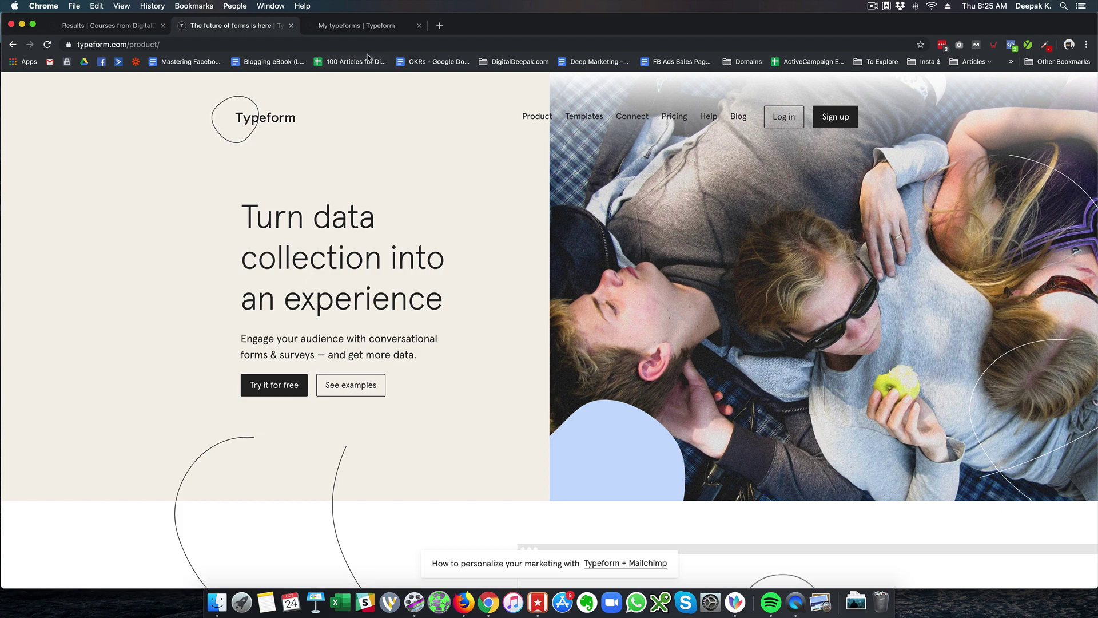
Step: Open the 'Courses from DigitalDeepak & PixelTrack' form from the My typeforms workspace
left_click(372, 35)
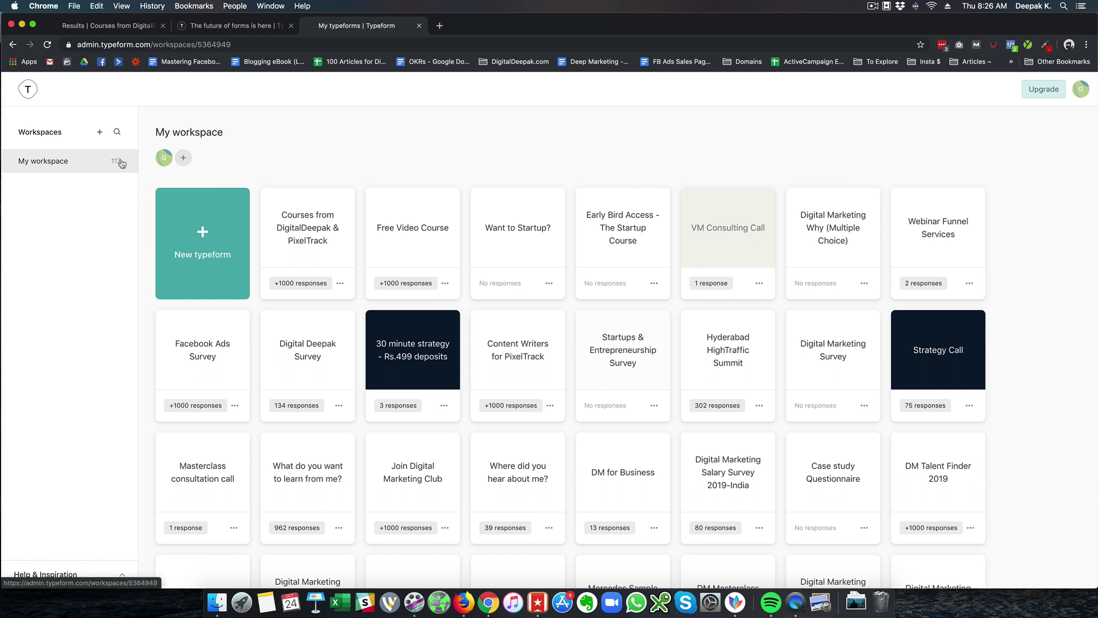
left_click(316, 225)
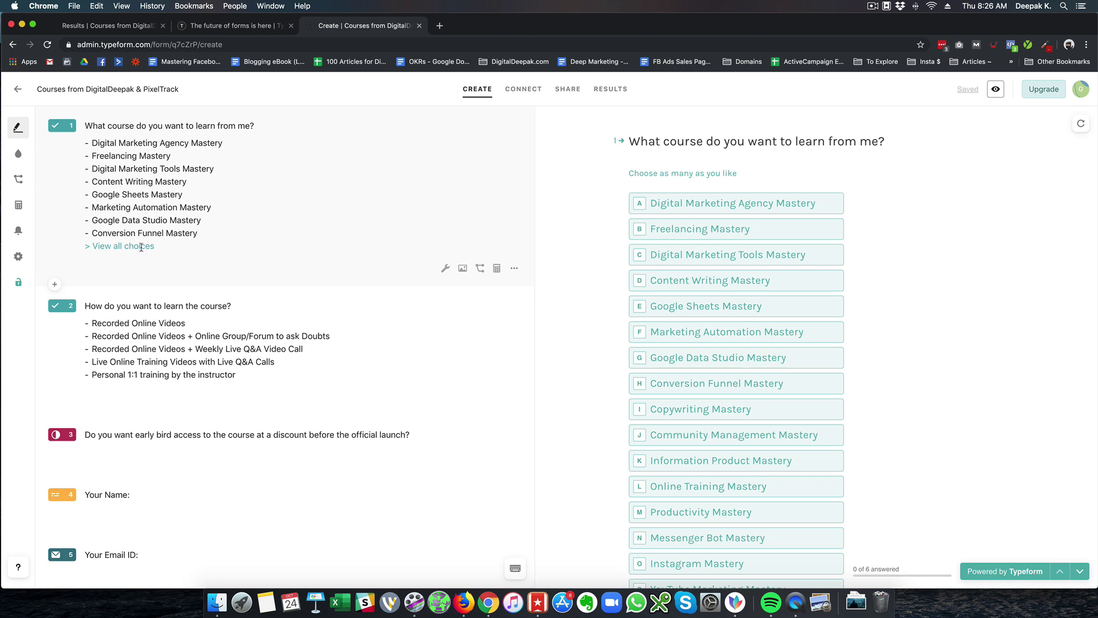
Step: Show all of question 1's answer choices and open its Question Settings
left_click(142, 250)
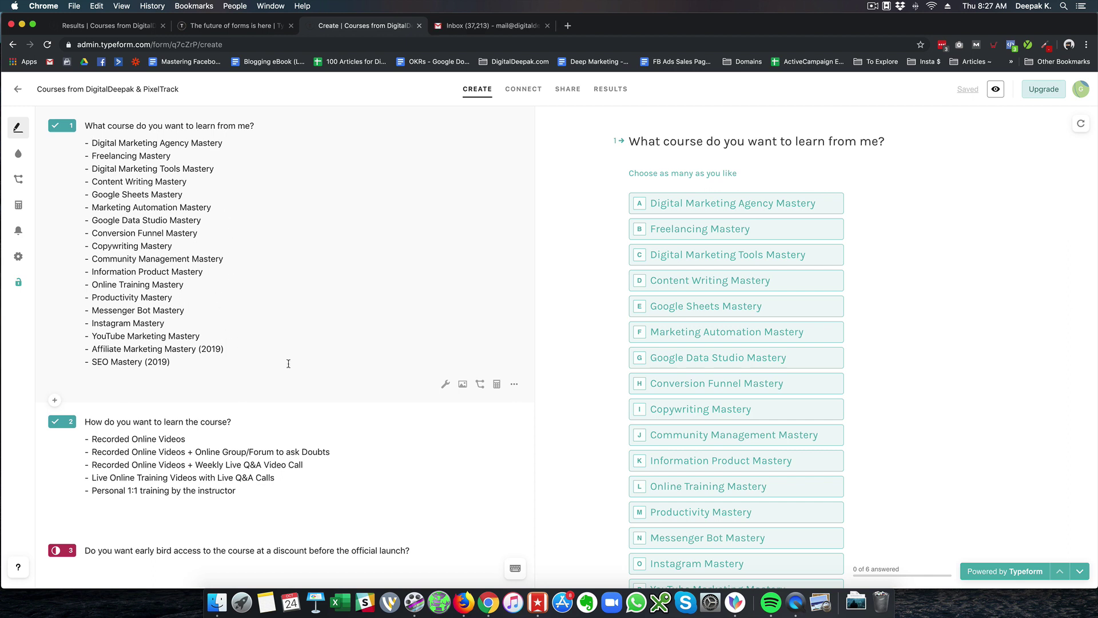
left_click(443, 386)
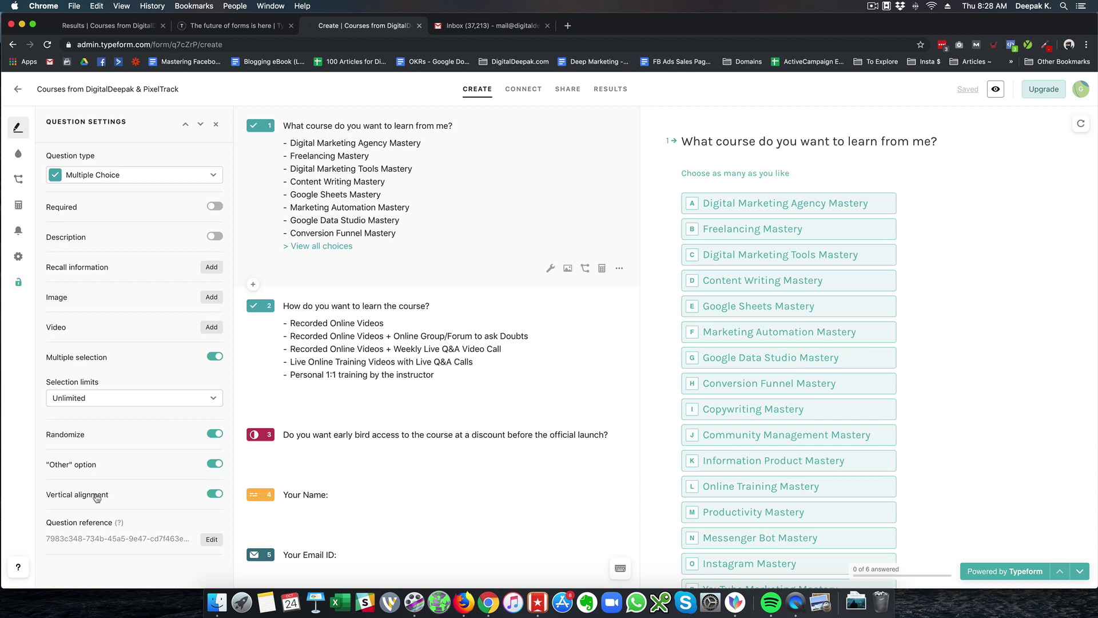
Step: Toggle question 1's vertical alignment off and on, then select question 2 in the builder
left_click(216, 494)
left_click(216, 494)
left_click(428, 327)
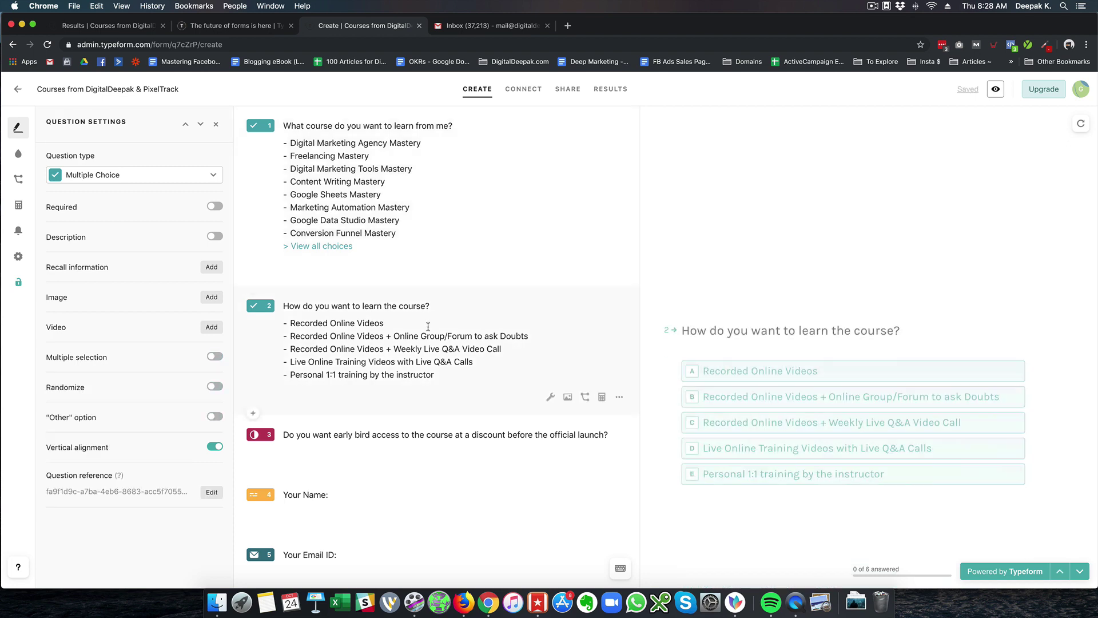
scroll(427, 327, "down", 3)
scroll(428, 326, "up", 3)
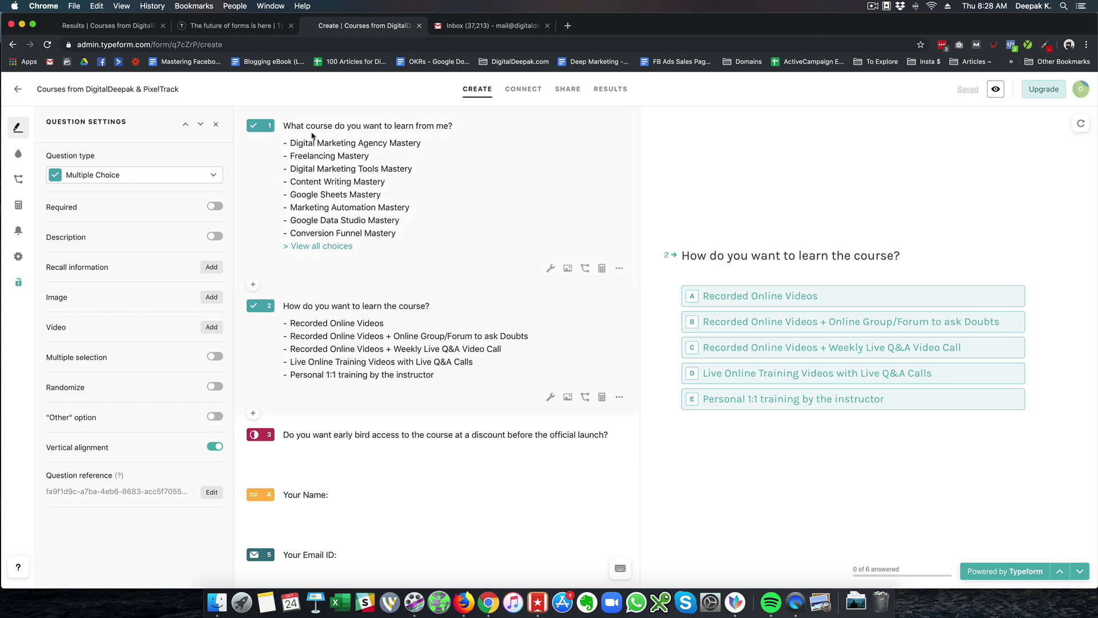
Step: Open the Results summary and highlight its key stats: 3,716 visits, 49.2% completion, 02:30 average time
left_click(110, 26)
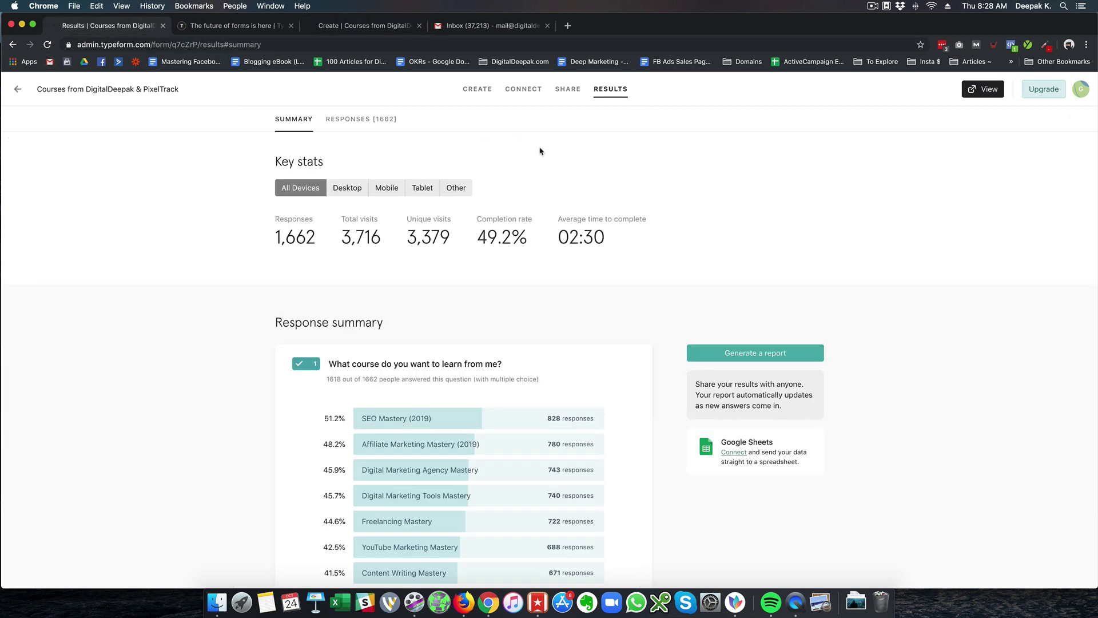
left_click_drag(296, 238, 275, 239)
left_click_drag(378, 238, 340, 237)
left_click(351, 262)
left_click_drag(477, 237, 527, 240)
left_click(526, 267)
left_click_drag(559, 235, 607, 241)
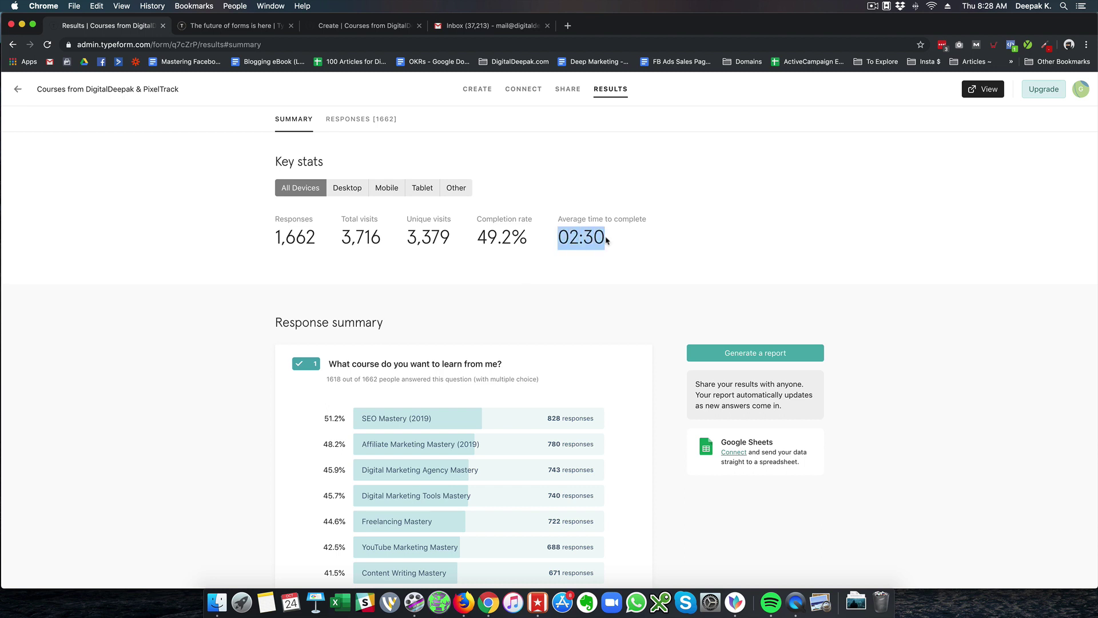
left_click(603, 271)
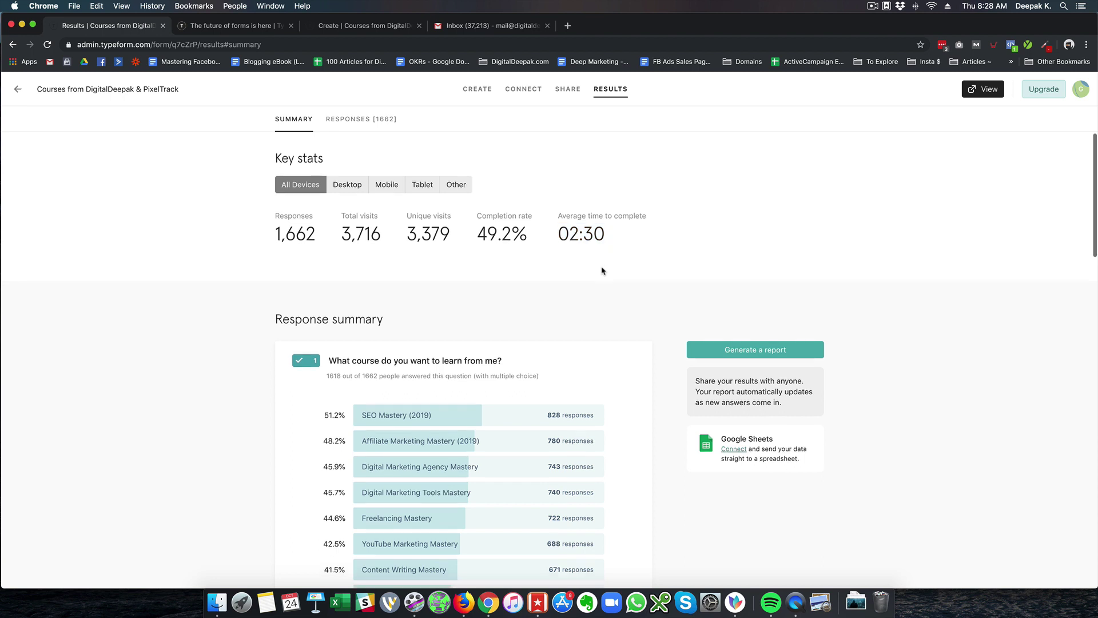
scroll(602, 270, "down", 5)
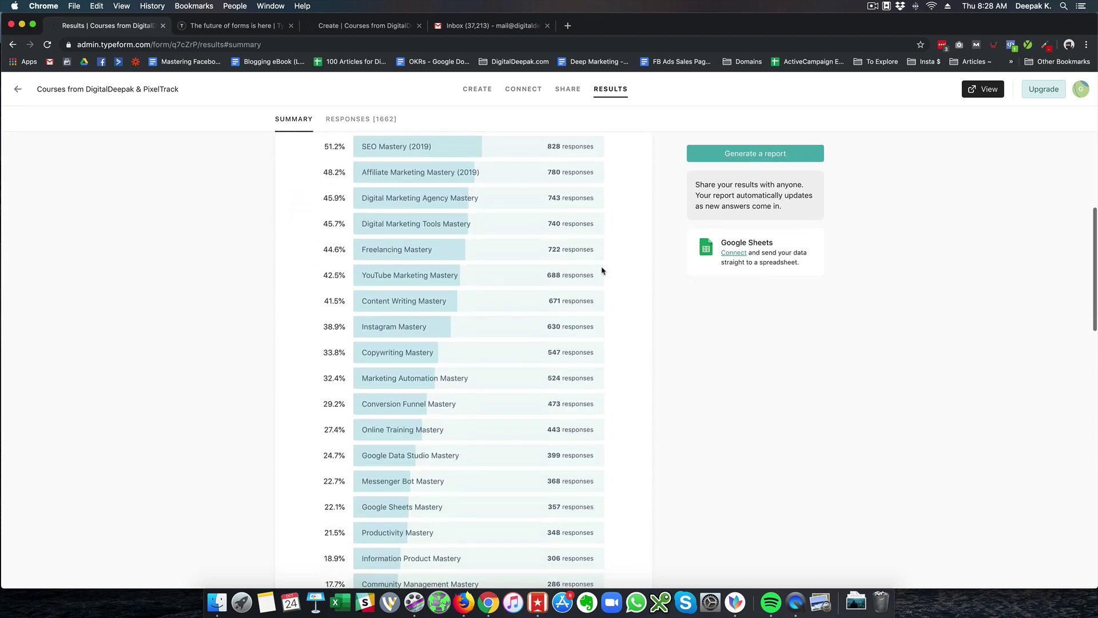
scroll(602, 270, "up", 1)
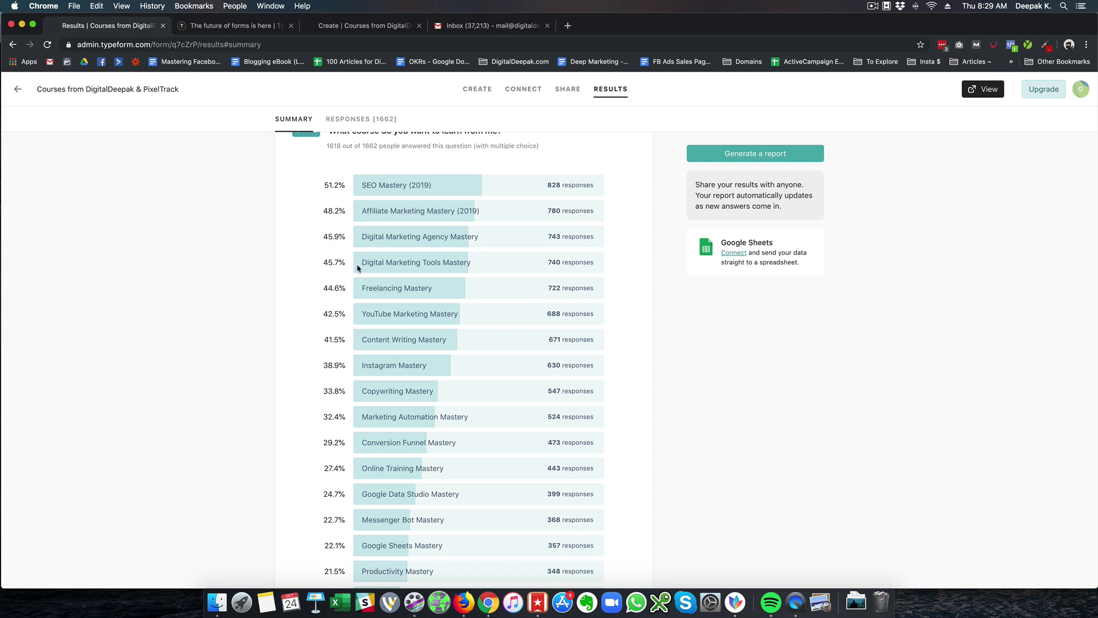
Step: Scroll through each question's result bars, highlighting the Digital Marketing Tools Mastery result
left_click_drag(362, 261, 481, 267)
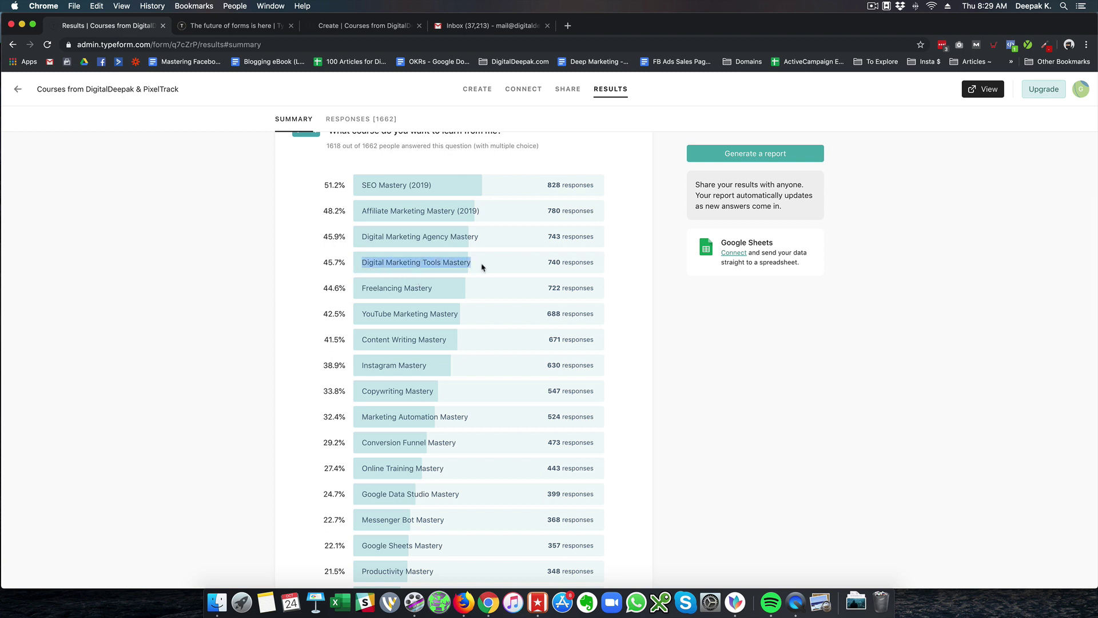
left_click(482, 267)
scroll(116, 272, "down", 5)
scroll(117, 272, "down", 5)
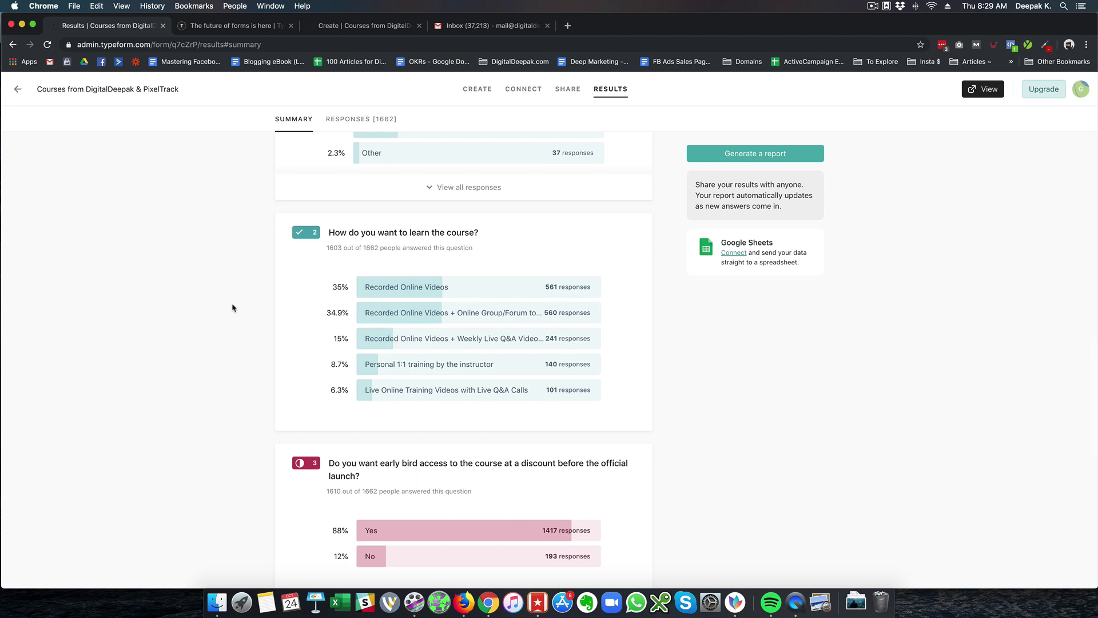
scroll(232, 307, "down", 5)
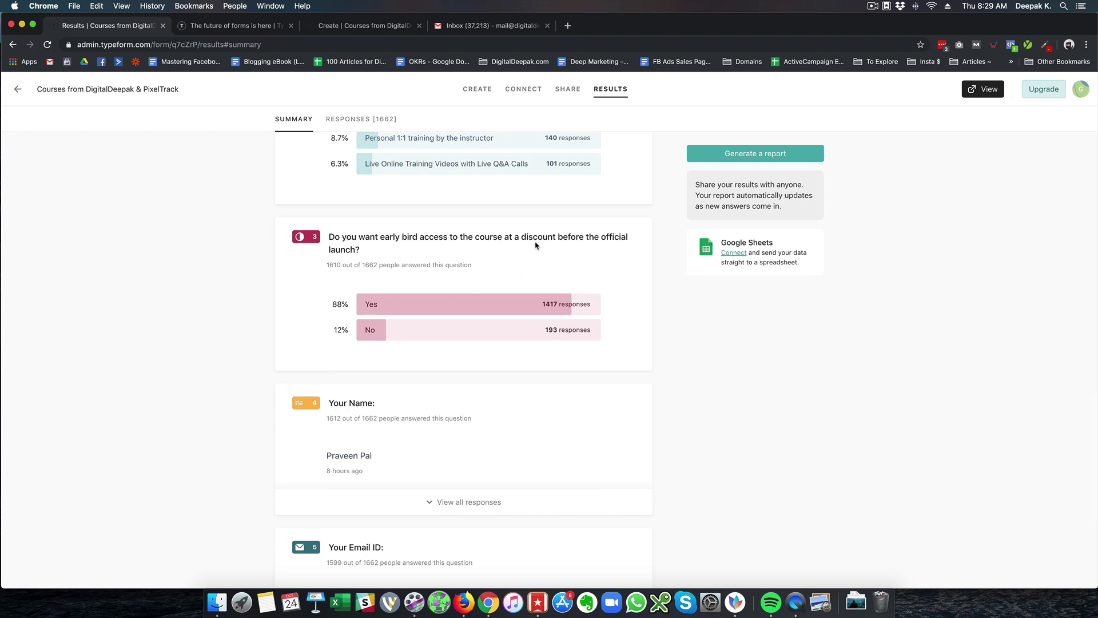
scroll(226, 276, "down", 5)
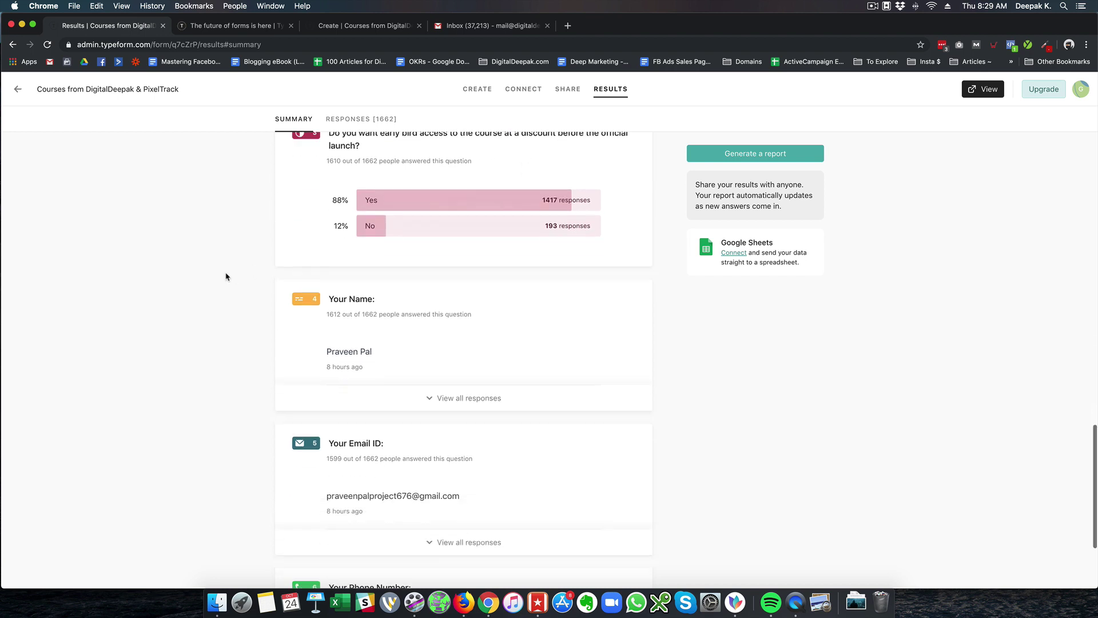
scroll(226, 276, "up", 15)
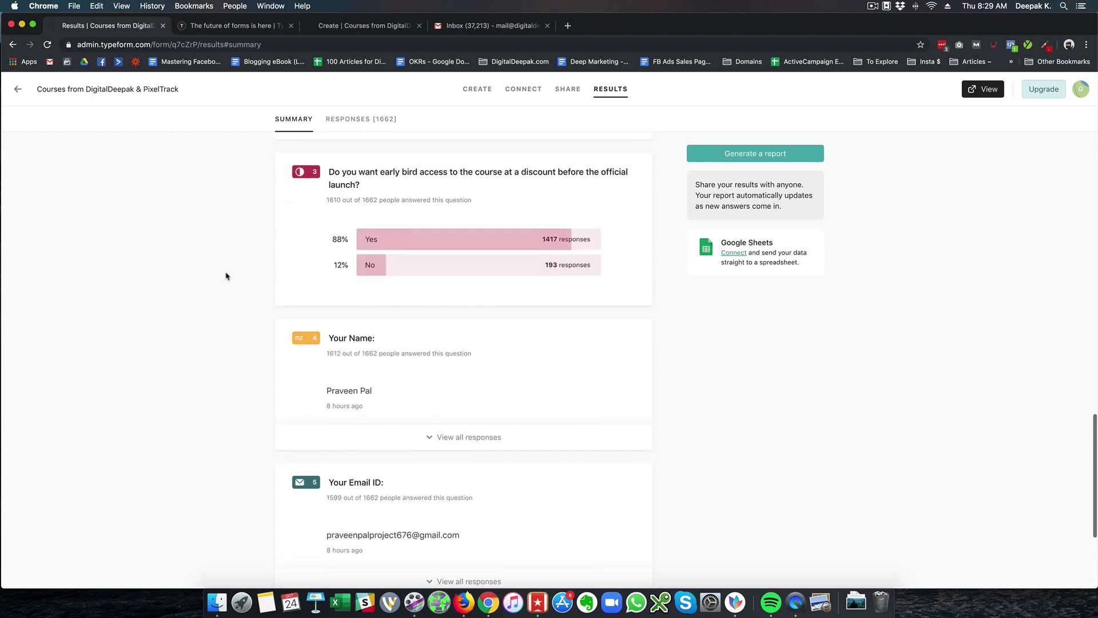
scroll(226, 276, "up", 7)
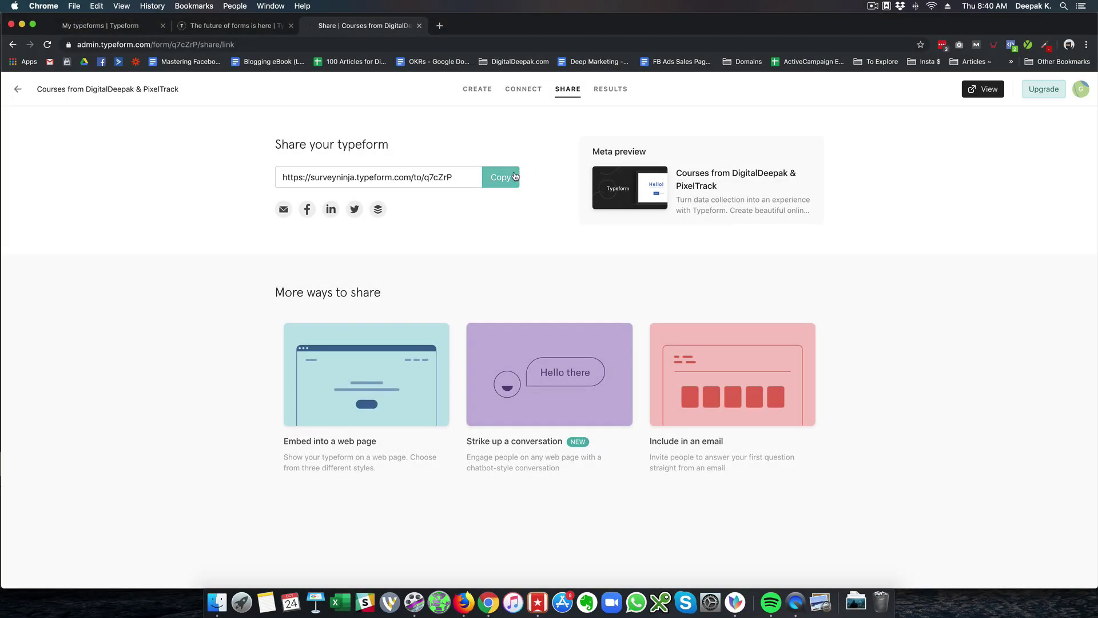
Step: Copy the form's share link and load it in a new browser tab
left_click(515, 176)
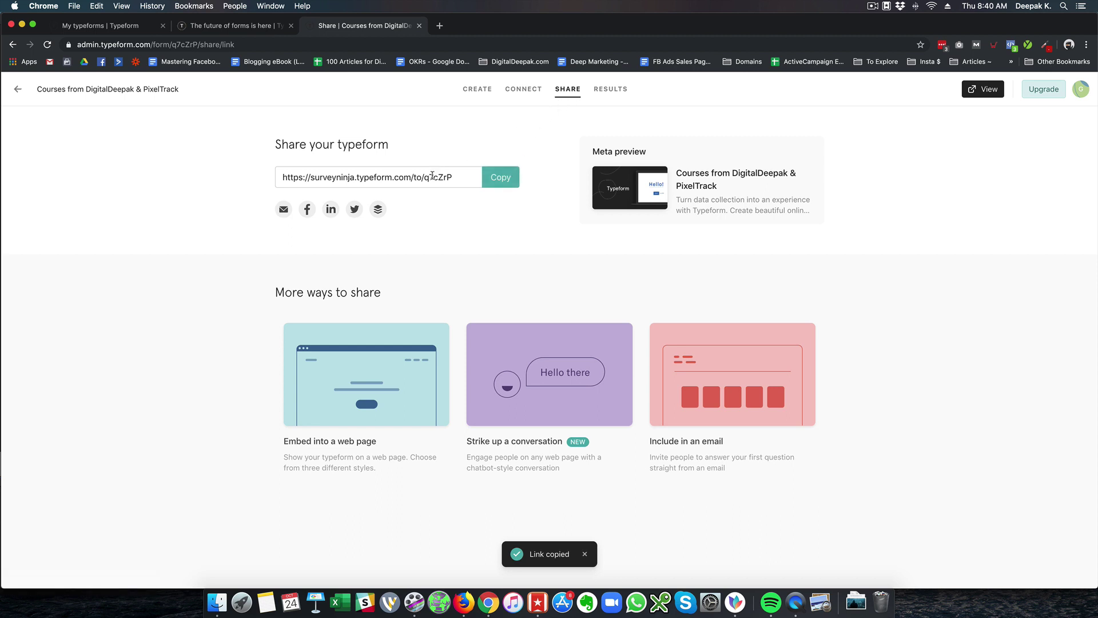
key("super+t")
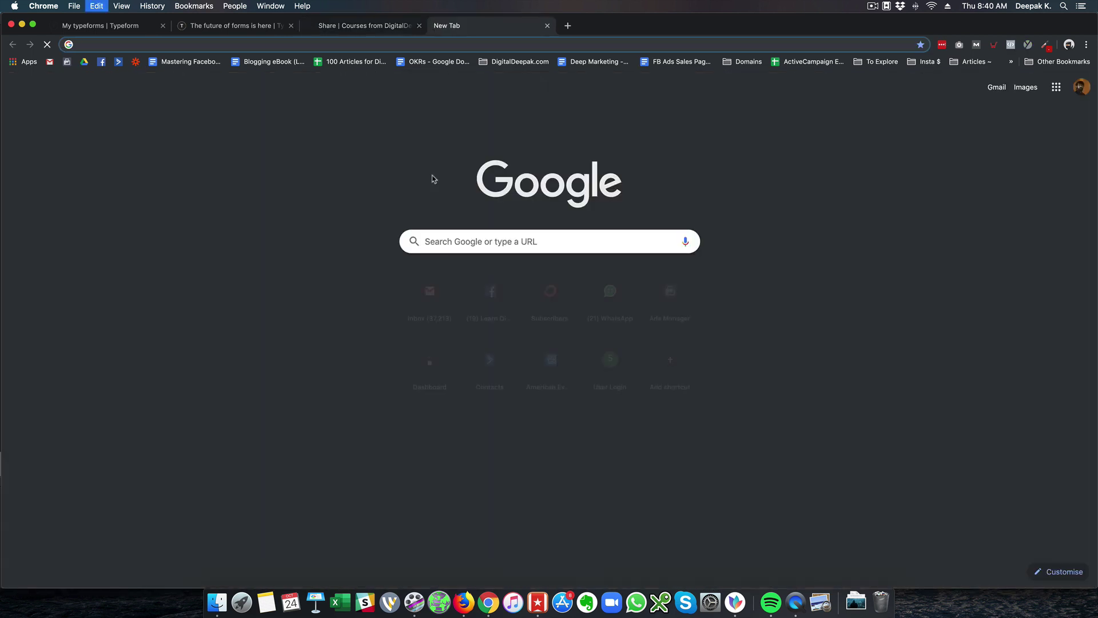
key("super+v")
key("Return")
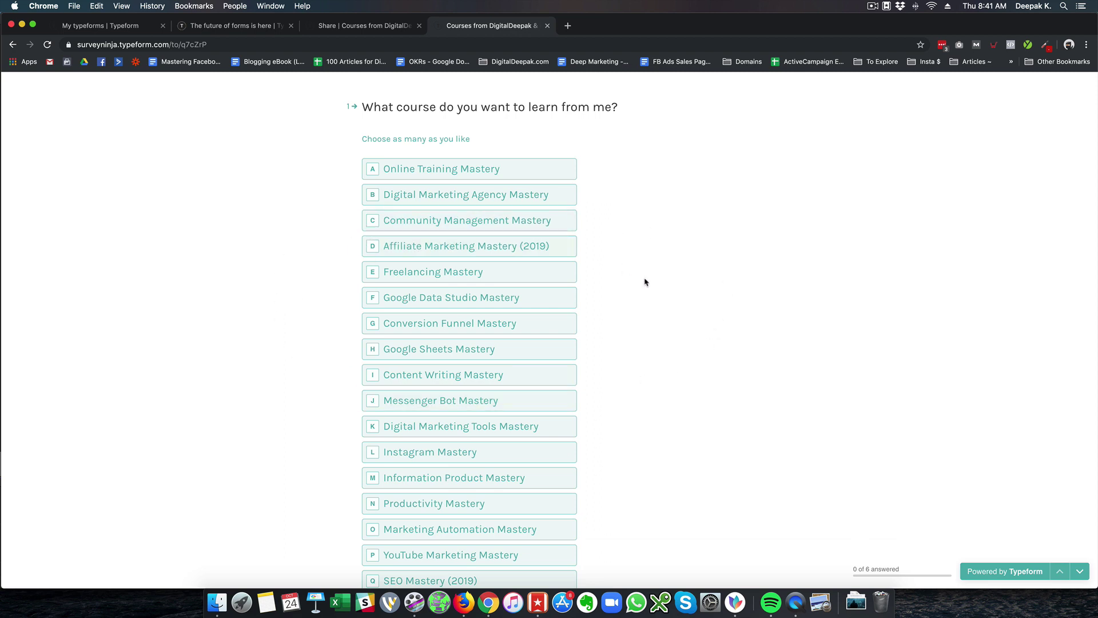
Step: Answer Freelancing Mastery, recorded videos plus online forum, and Yes to early bird access
left_click(408, 279)
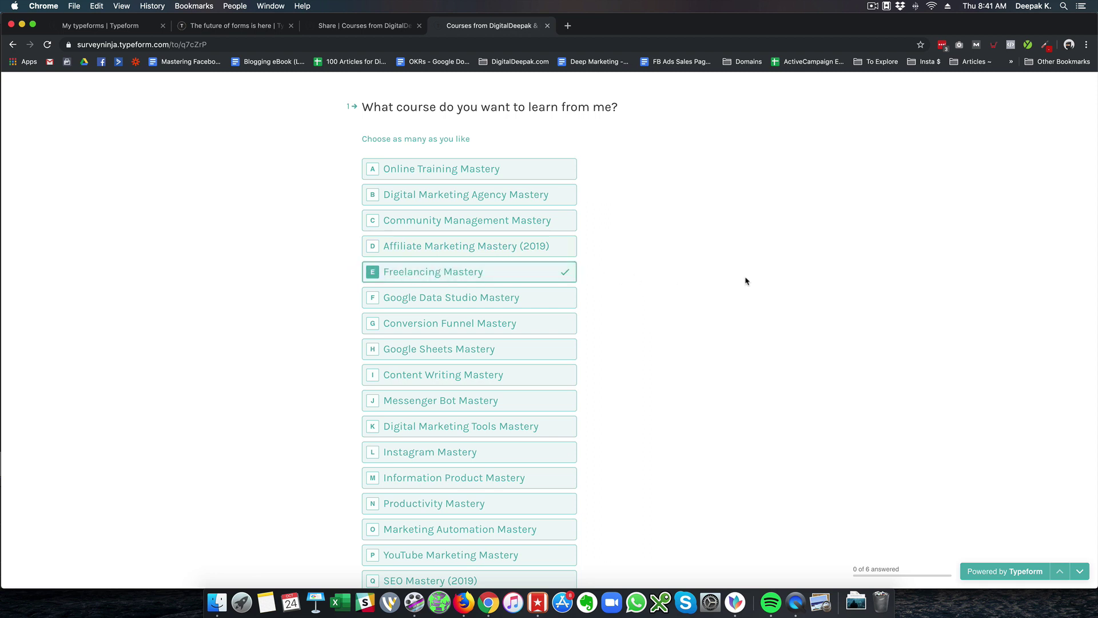
scroll(746, 281, "down", 3)
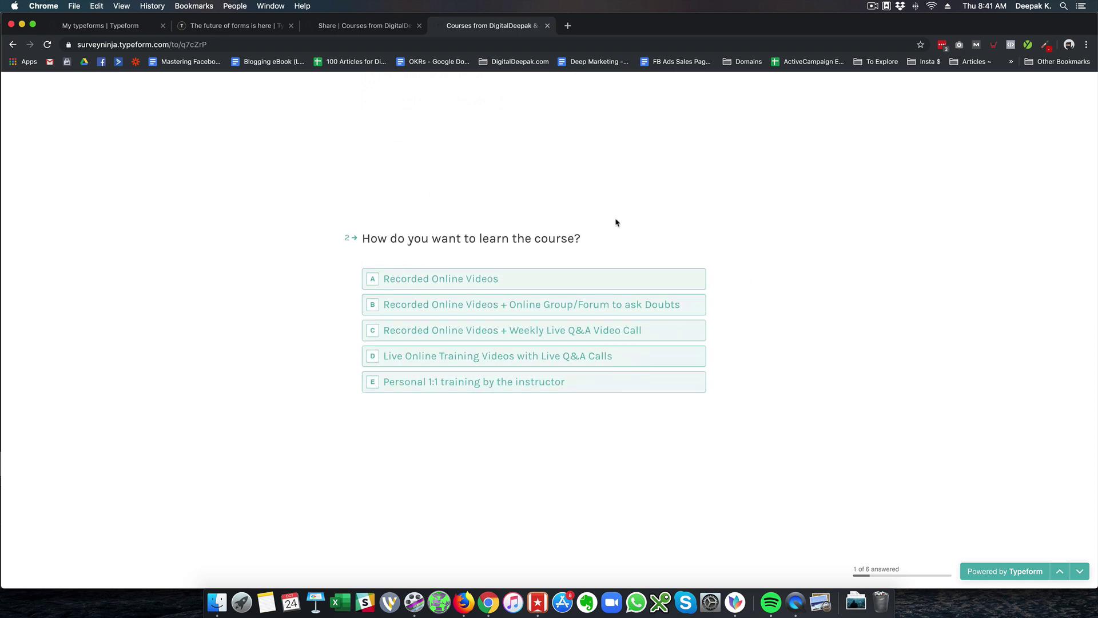
left_click(472, 311)
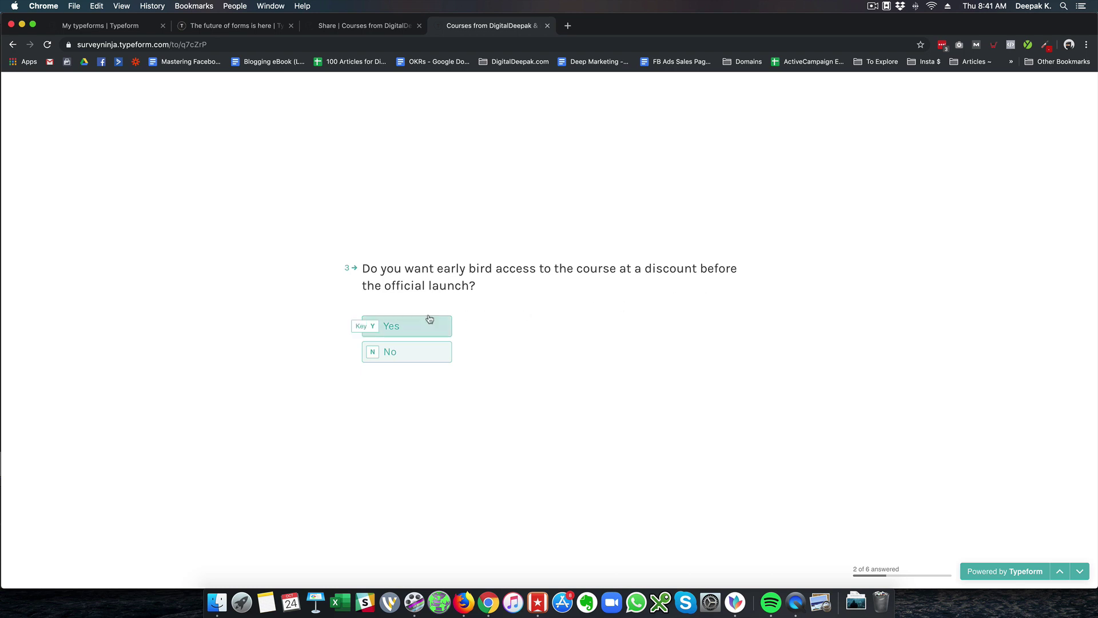
left_click(430, 319)
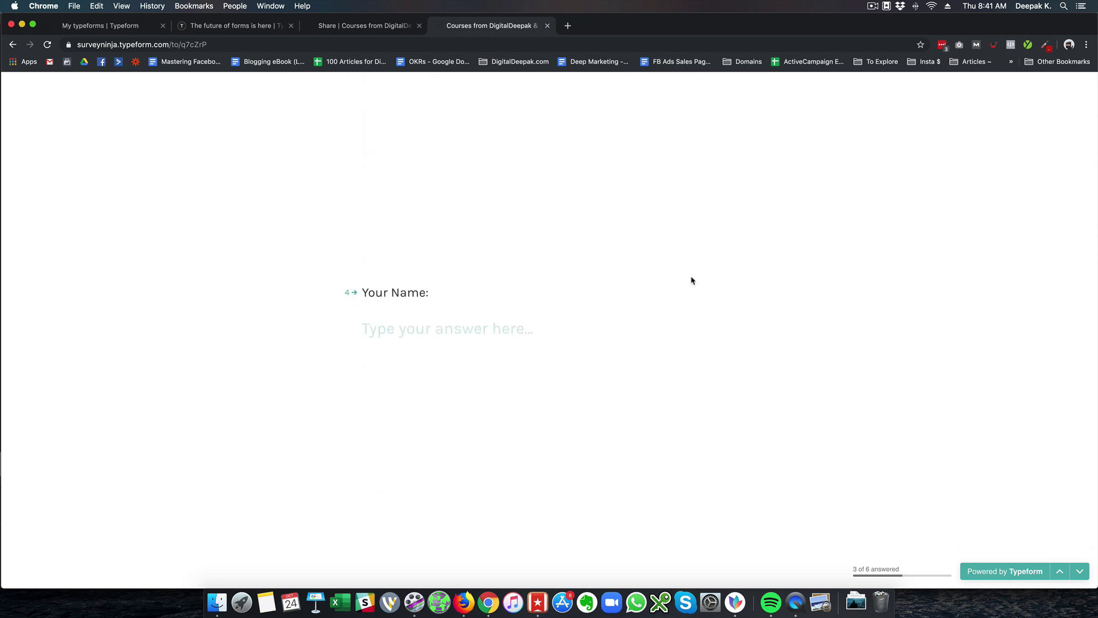
scroll(692, 280, "down", 2)
scroll(692, 280, "down", 2)
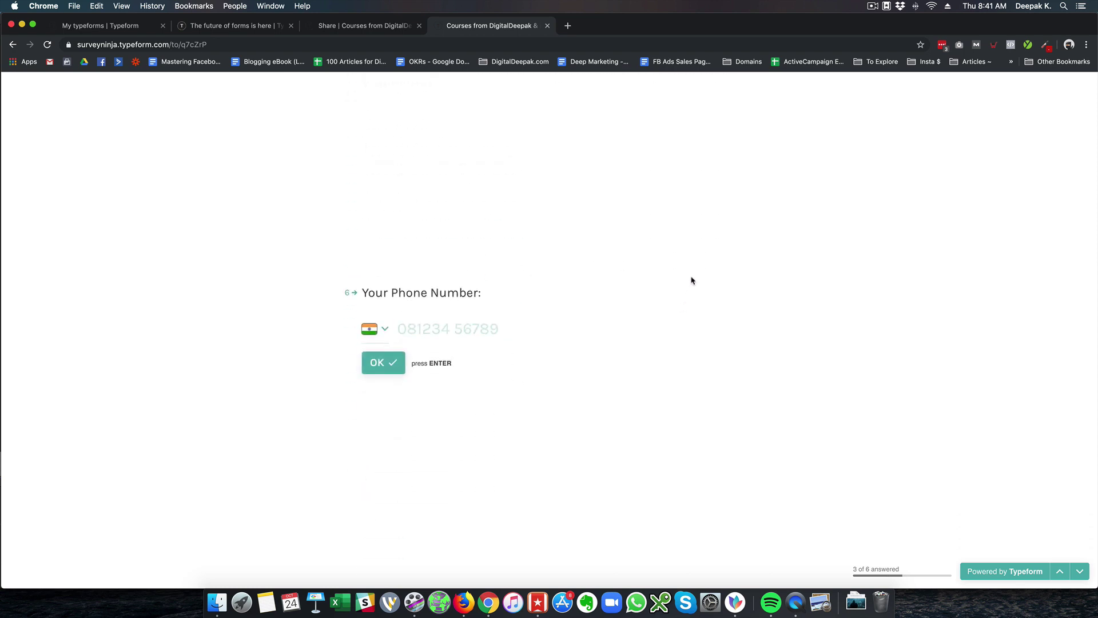
scroll(692, 280, "up", 2)
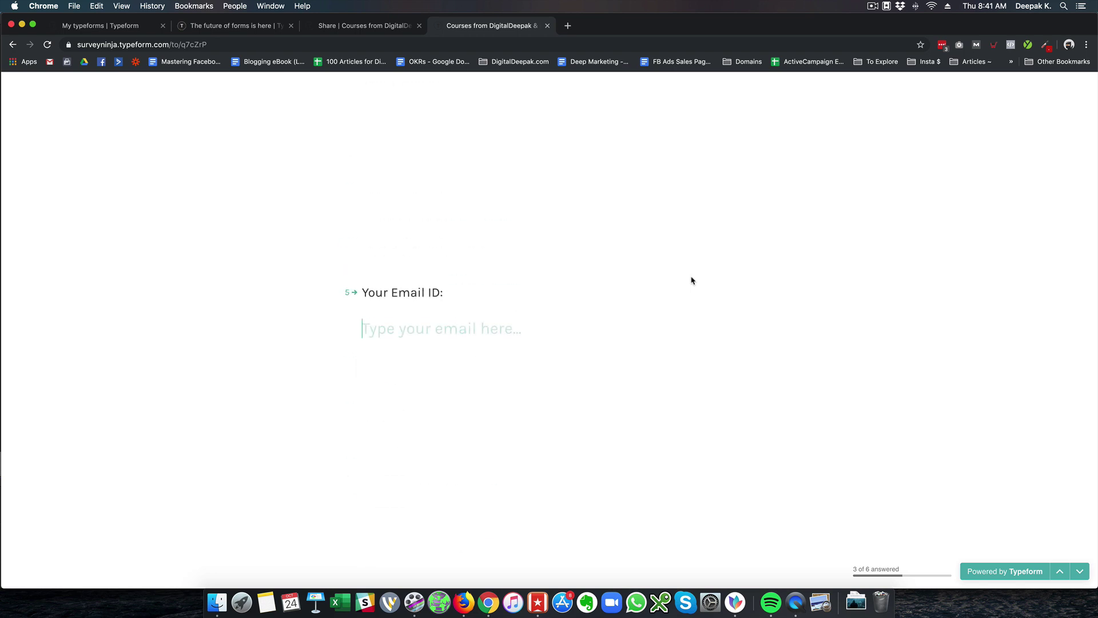
scroll(692, 281, "up", 2)
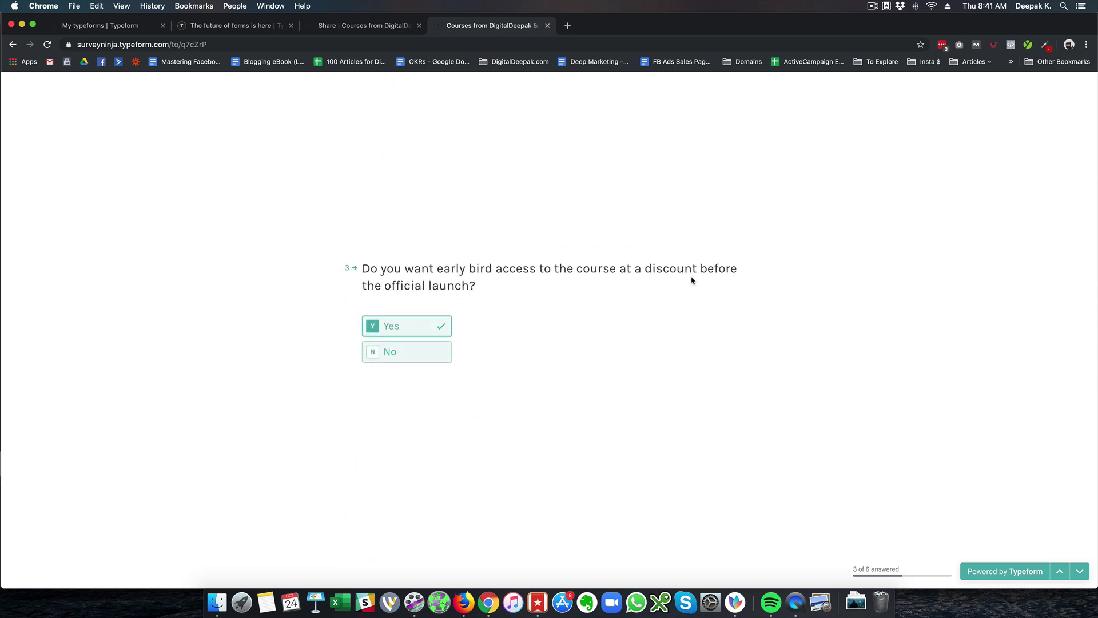
scroll(692, 281, "up", 2)
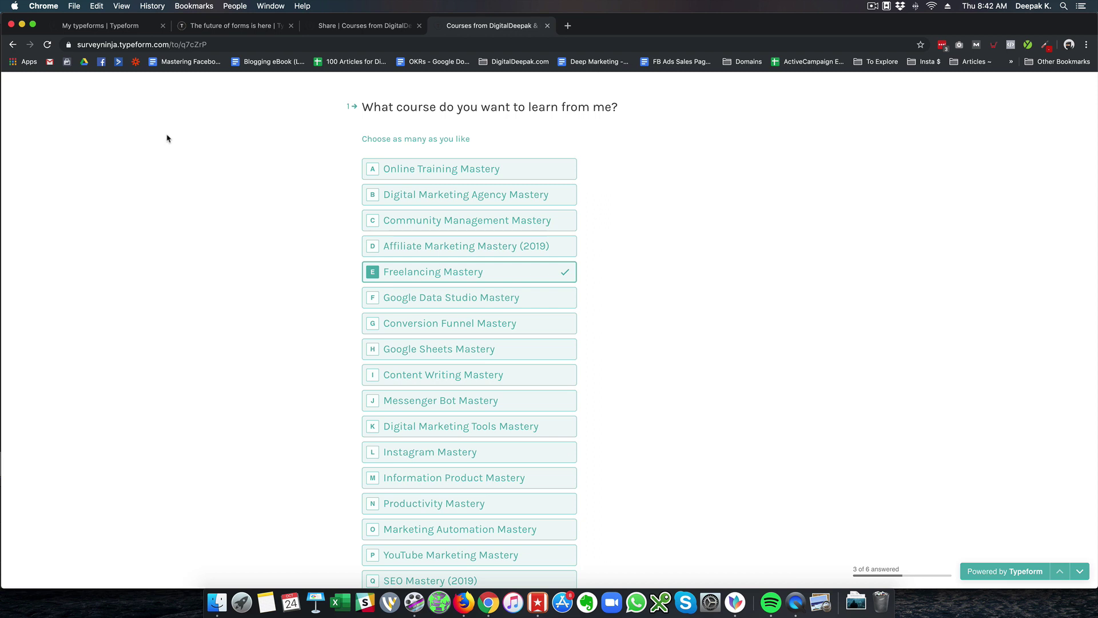
Step: Switch to My typeforms and close the marketing, share and live survey tabs, confirming Leave
left_click(109, 29)
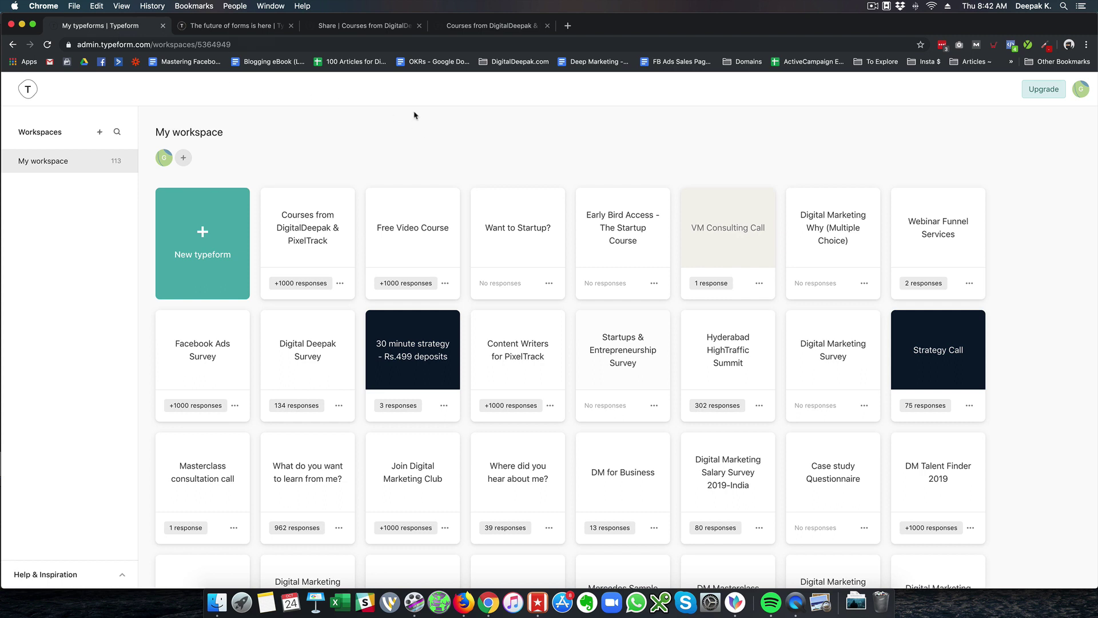
left_click(291, 26)
left_click(291, 26)
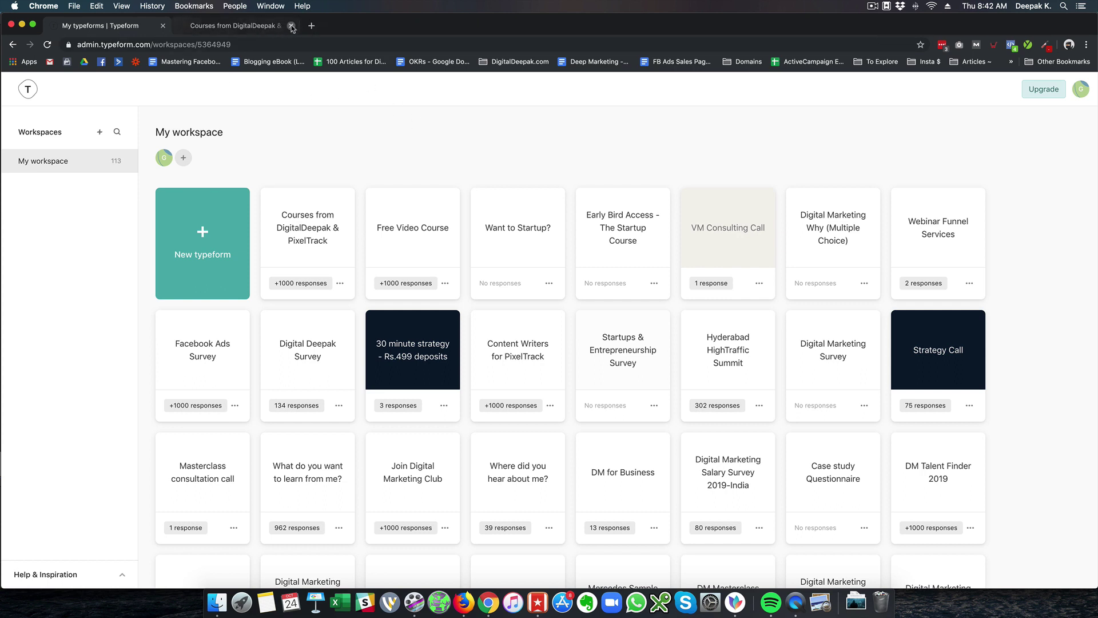
left_click(291, 26)
left_click(629, 203)
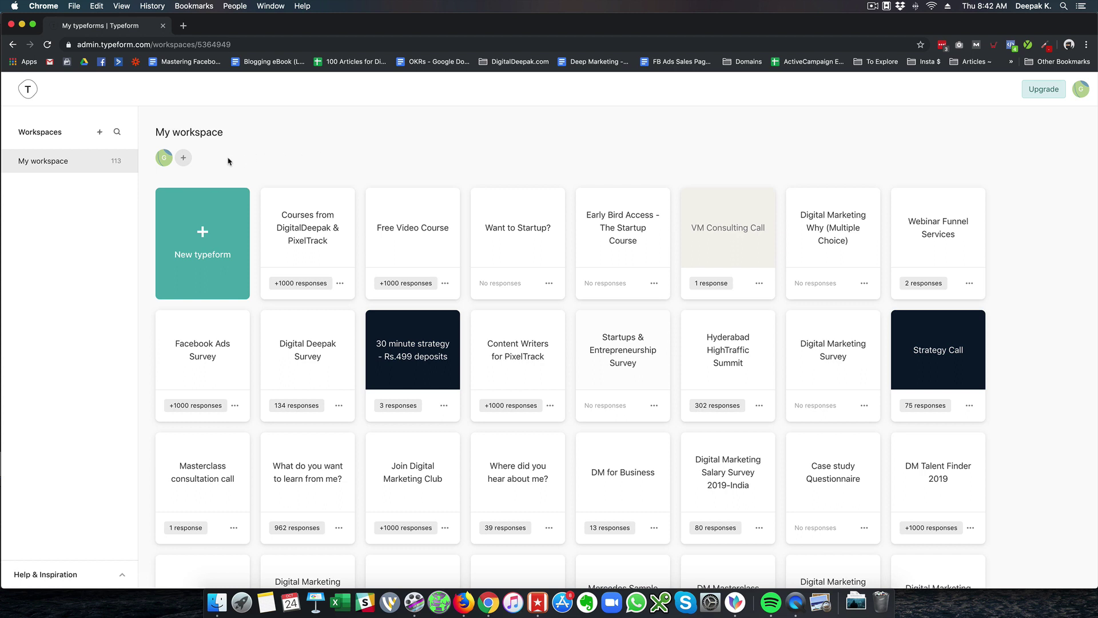
Step: Create a new typeform from scratch, keeping the name 'New typeform'
left_click(205, 233)
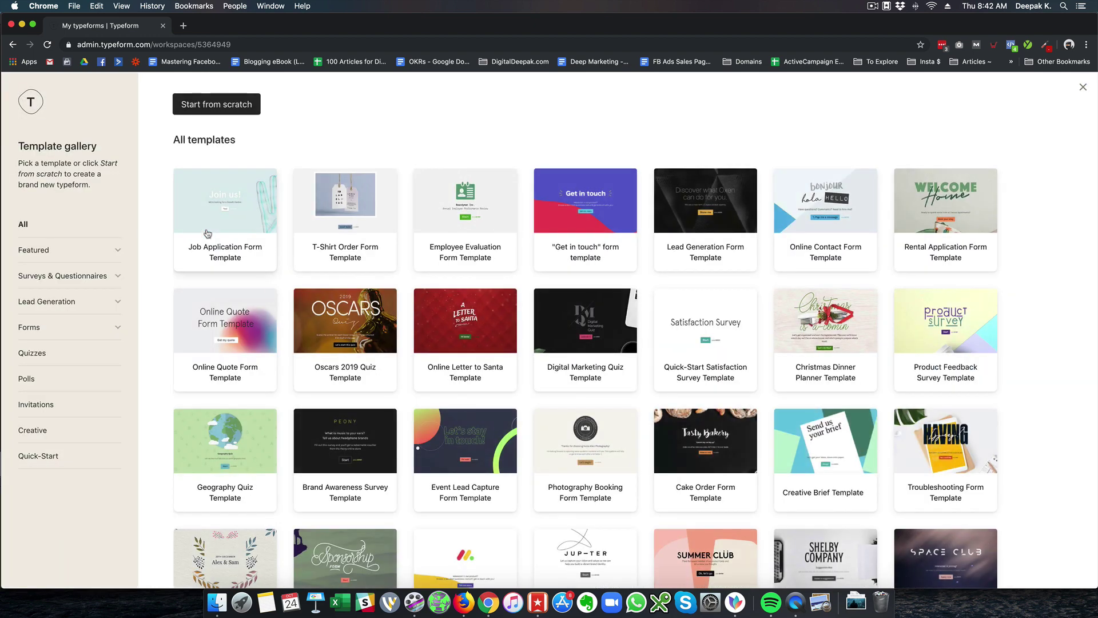
left_click(223, 116)
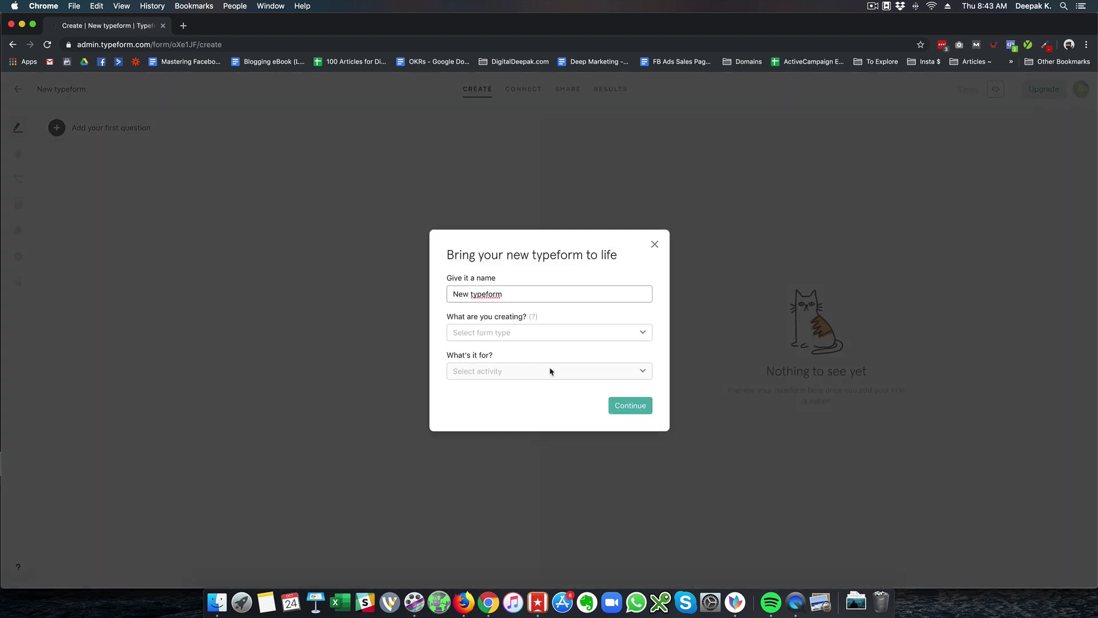
left_click(648, 406)
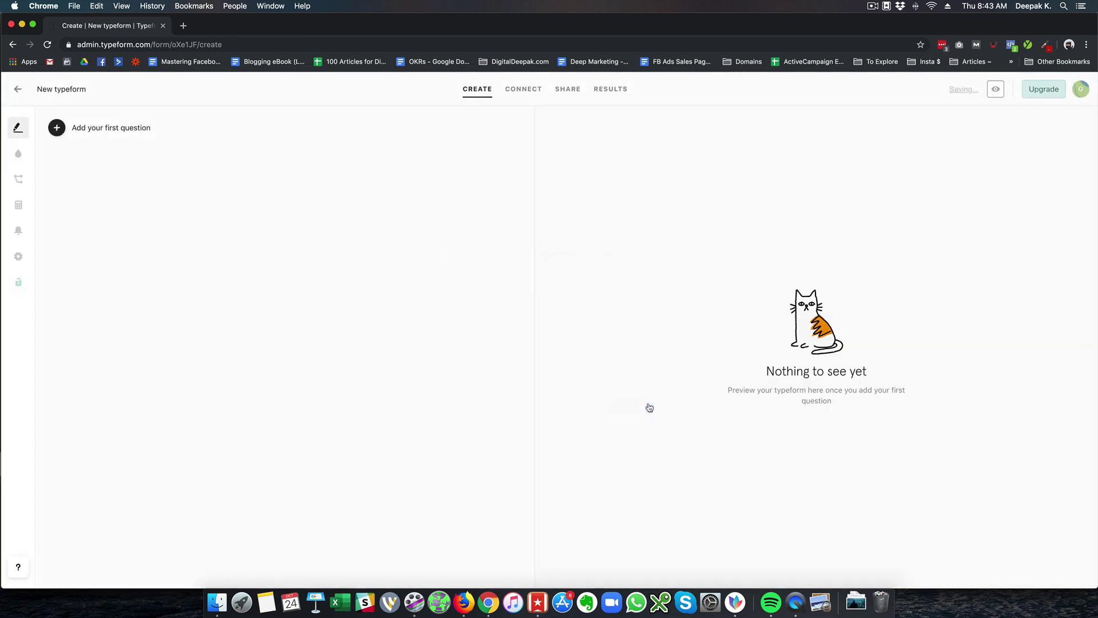
Step: Browse the list of question types, then close it without adding a question
left_click(62, 132)
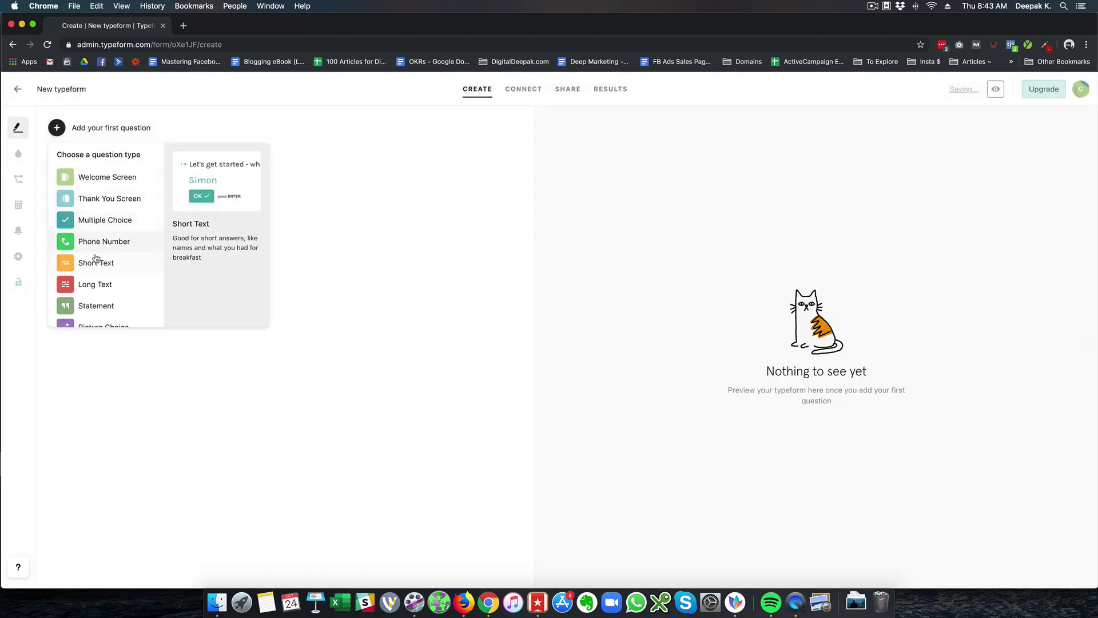
scroll(96, 258, "down", 3)
scroll(96, 259, "down", 3)
scroll(96, 259, "up", 6)
left_click(394, 150)
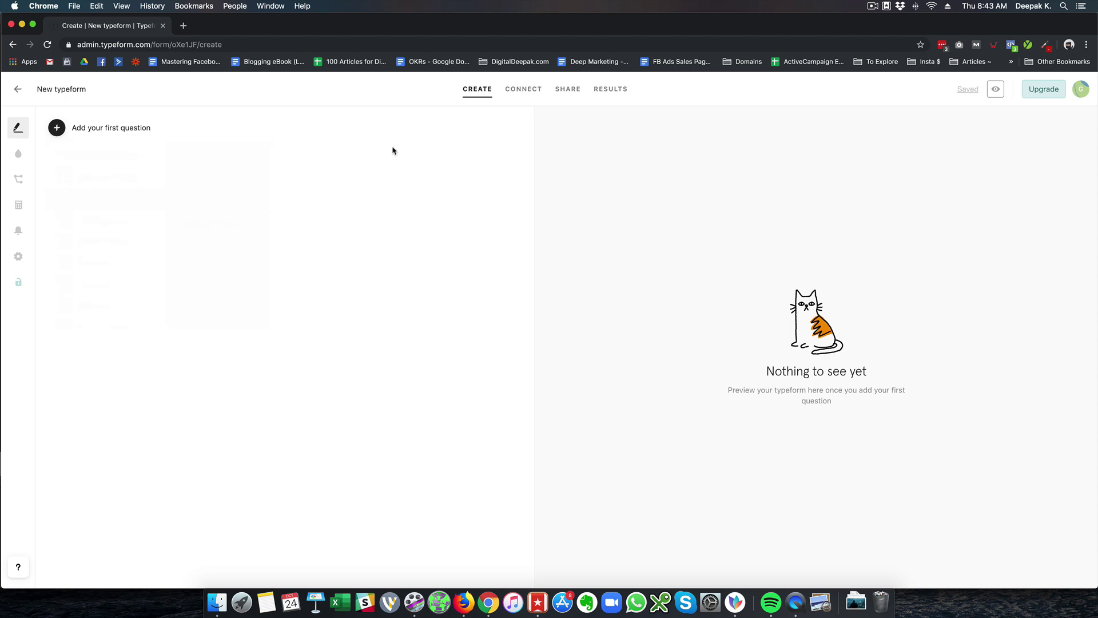